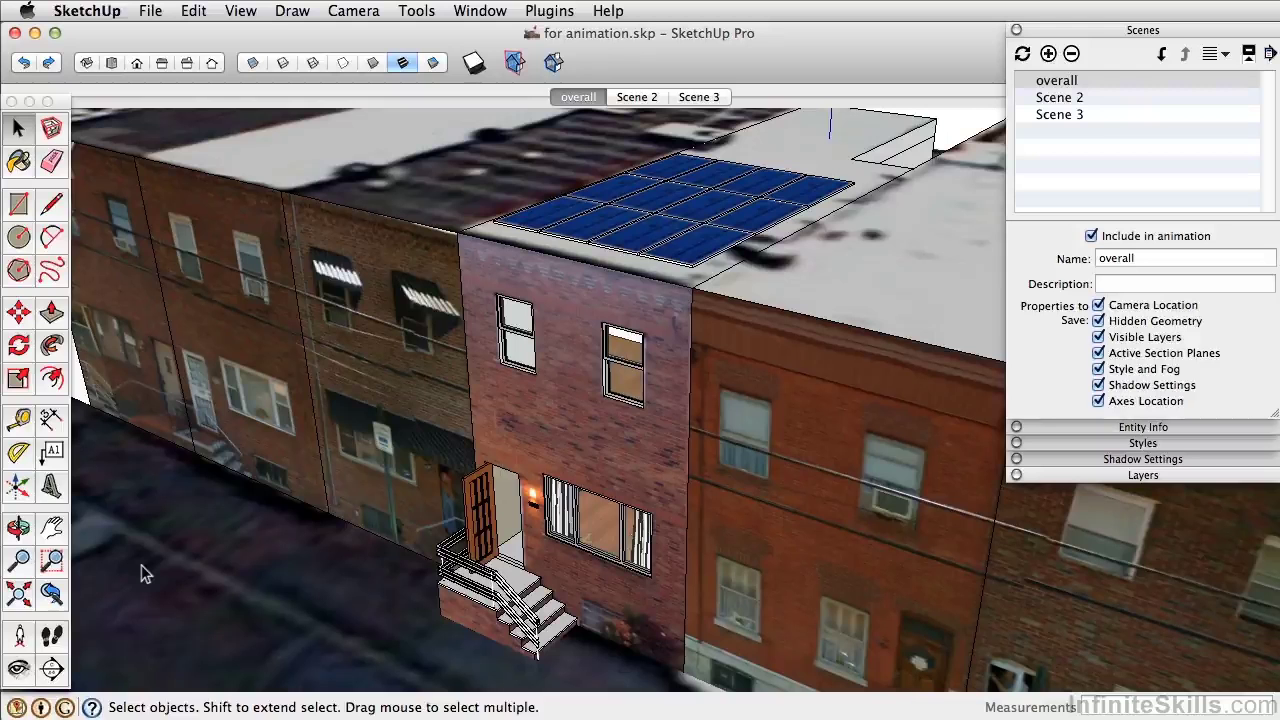
- Stand the camera on the front steps facing the doorway and stairs, with a 60° field of view
click(18, 636)
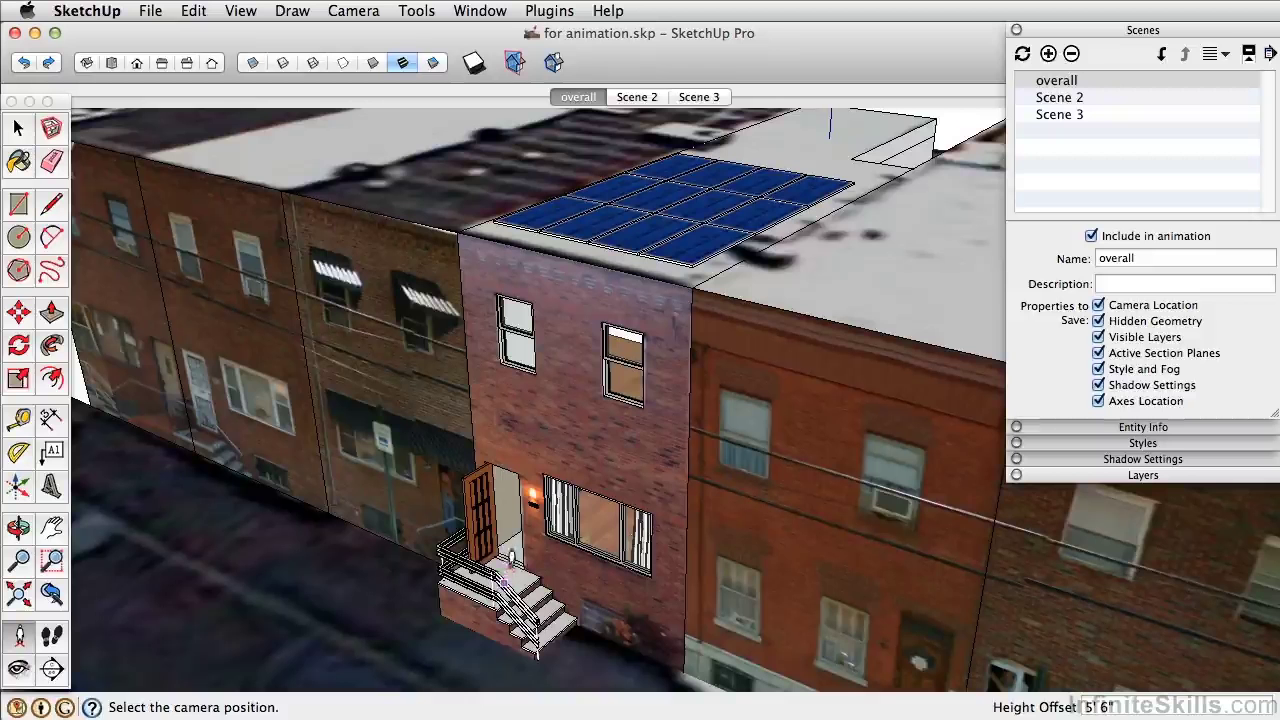
click(512, 558)
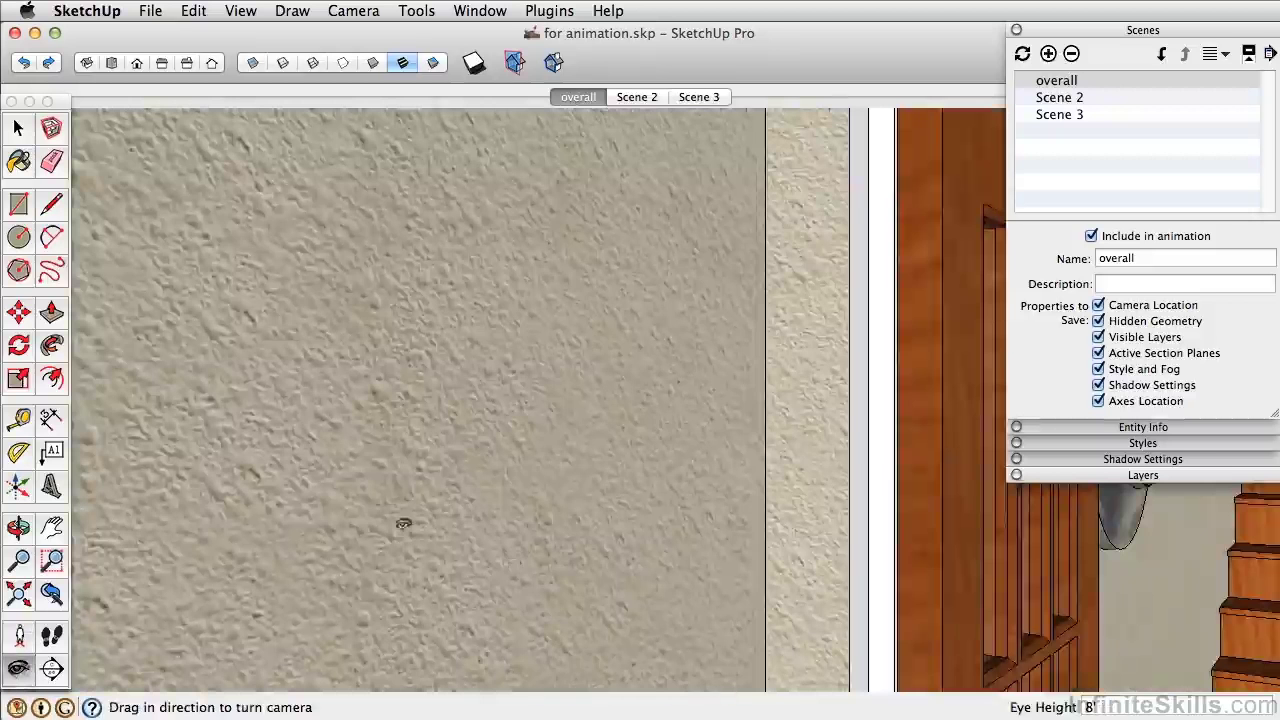
drag(403, 523, 378, 498)
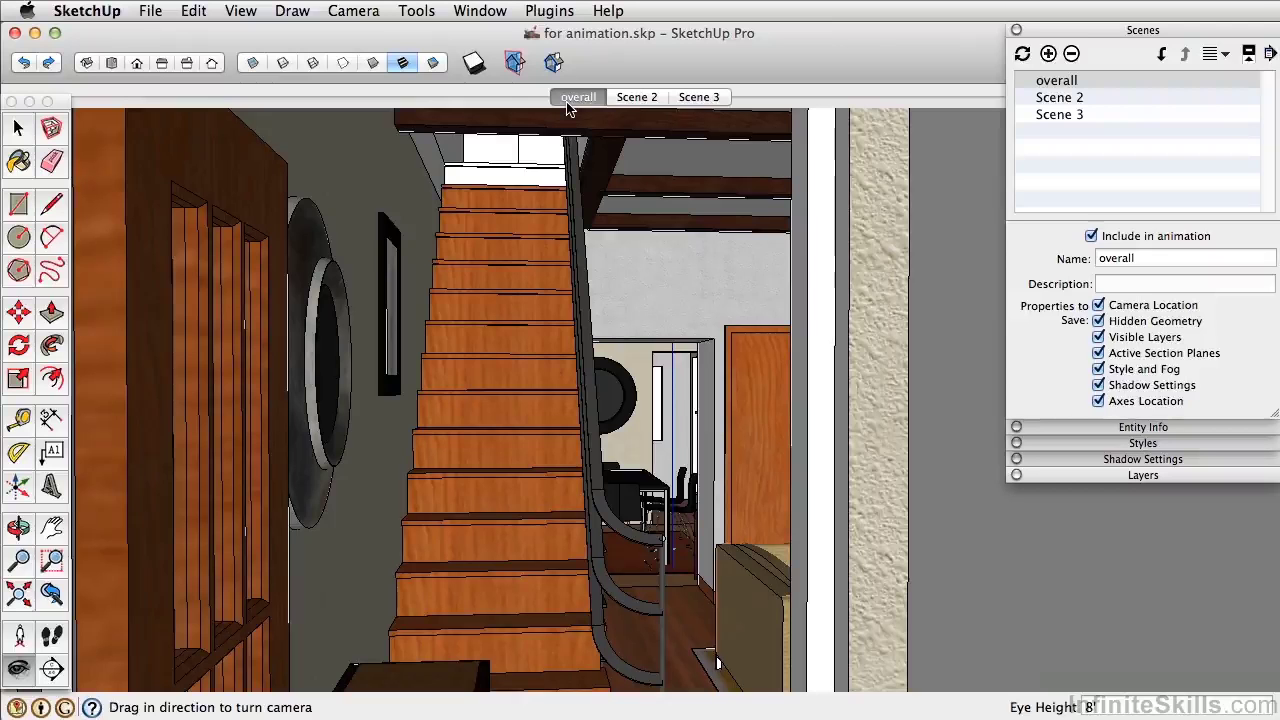
key(z)
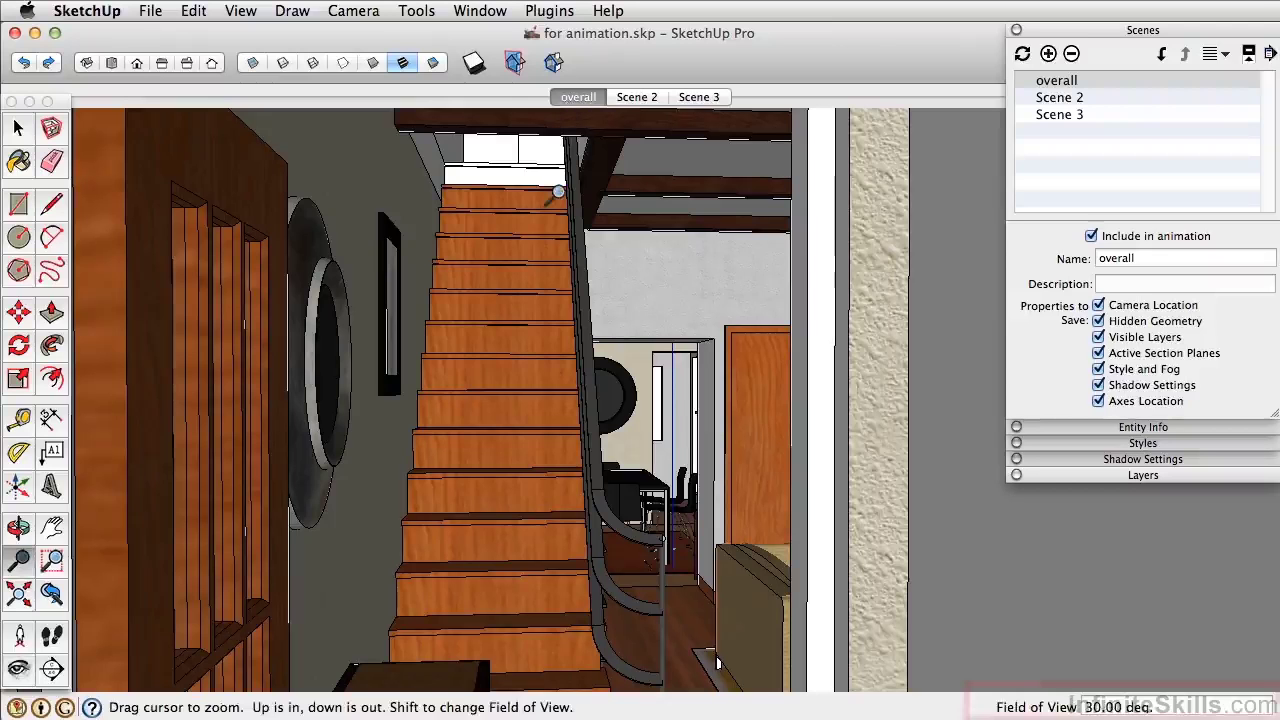
text(60)
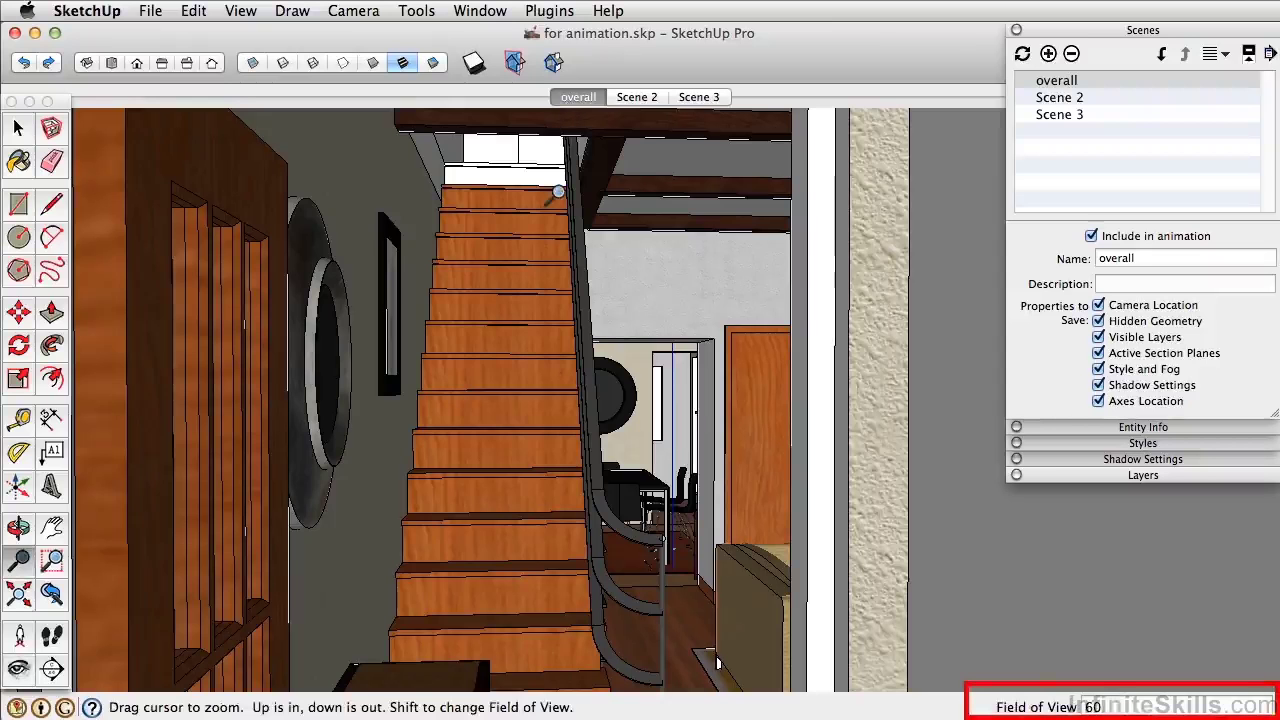
key(Return)
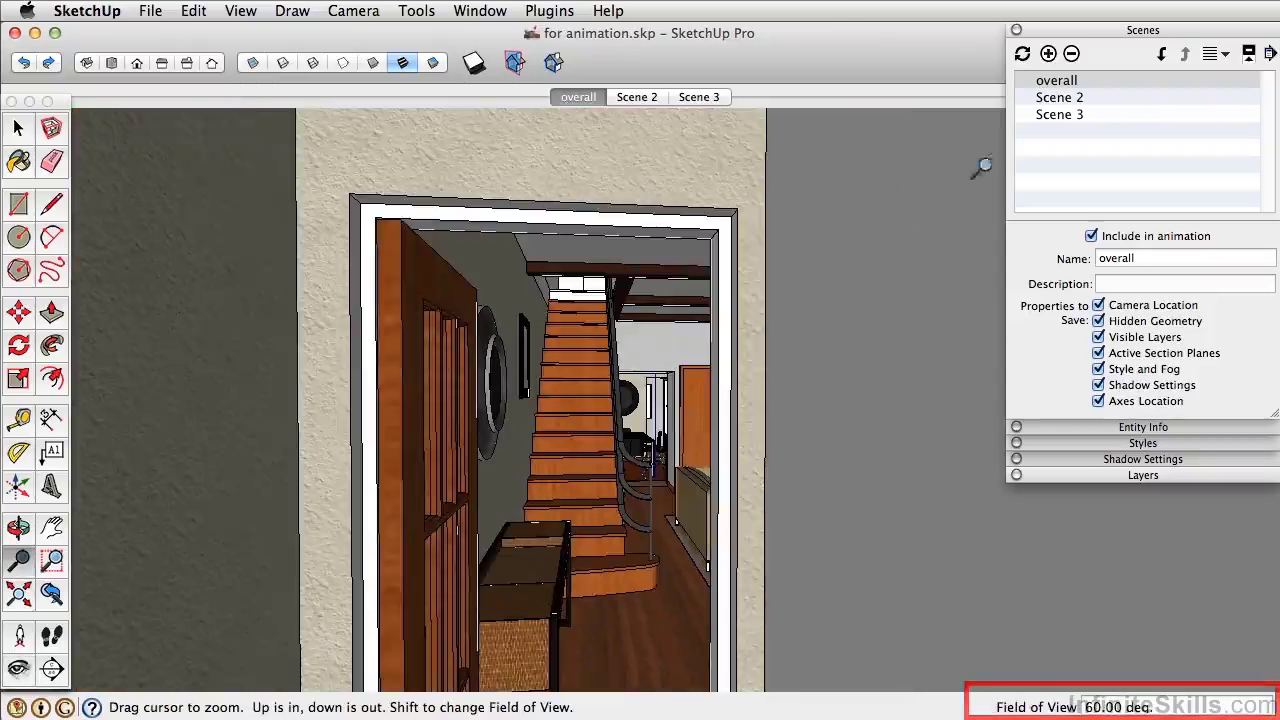
- Save this doorway view as a new scene named 'entry'
click(1048, 54)
triple_click(1160, 257)
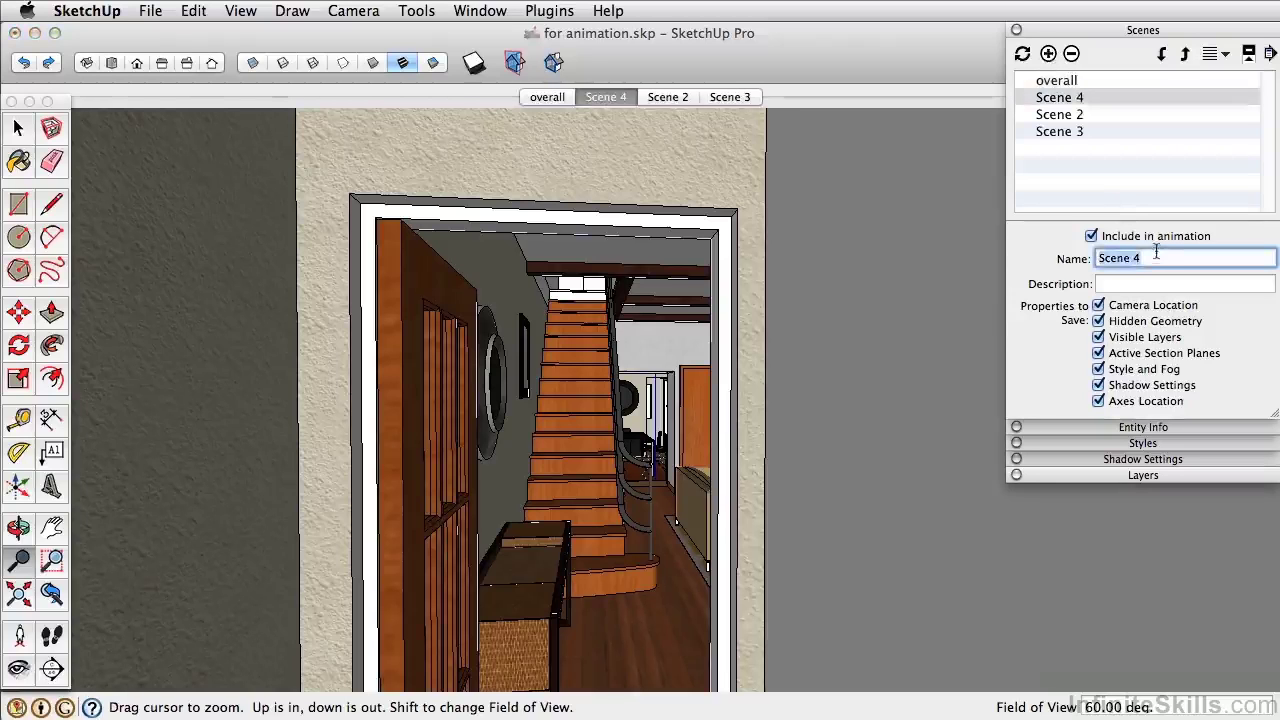
text(entry)
key(Return)
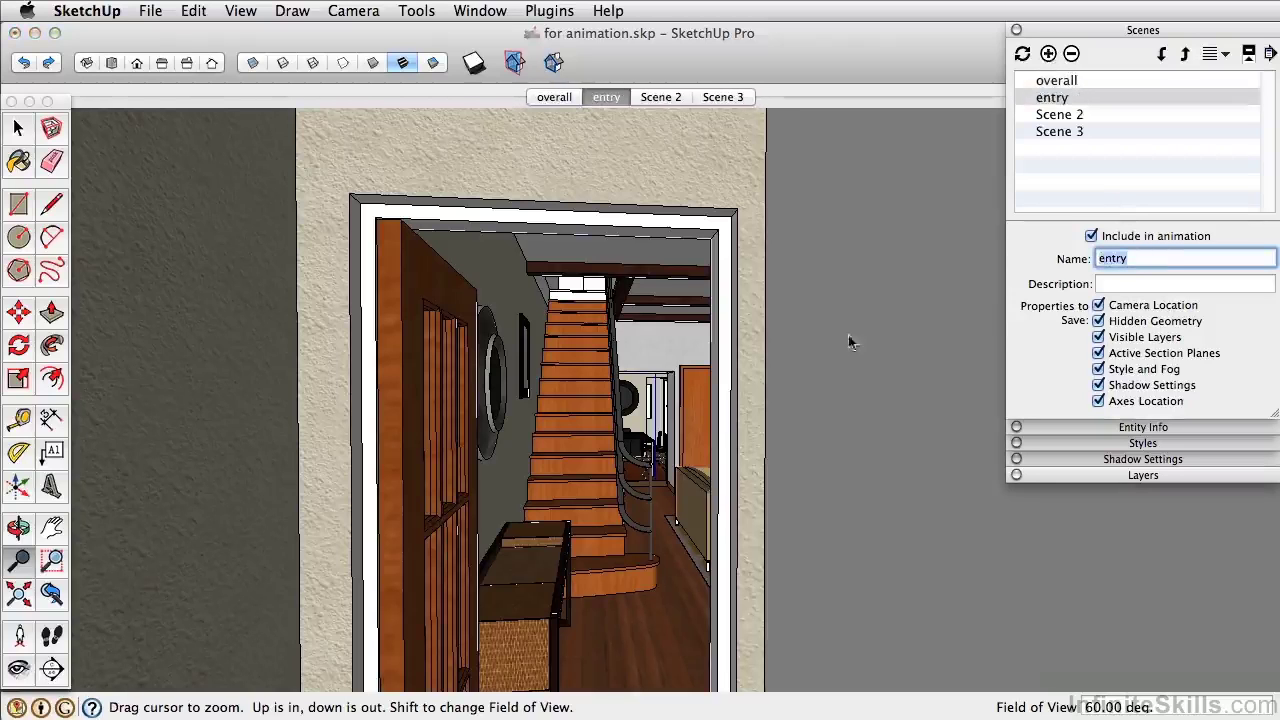
- Walk through the doorway beside the stairs and save the view as Scene 5
click(50, 638)
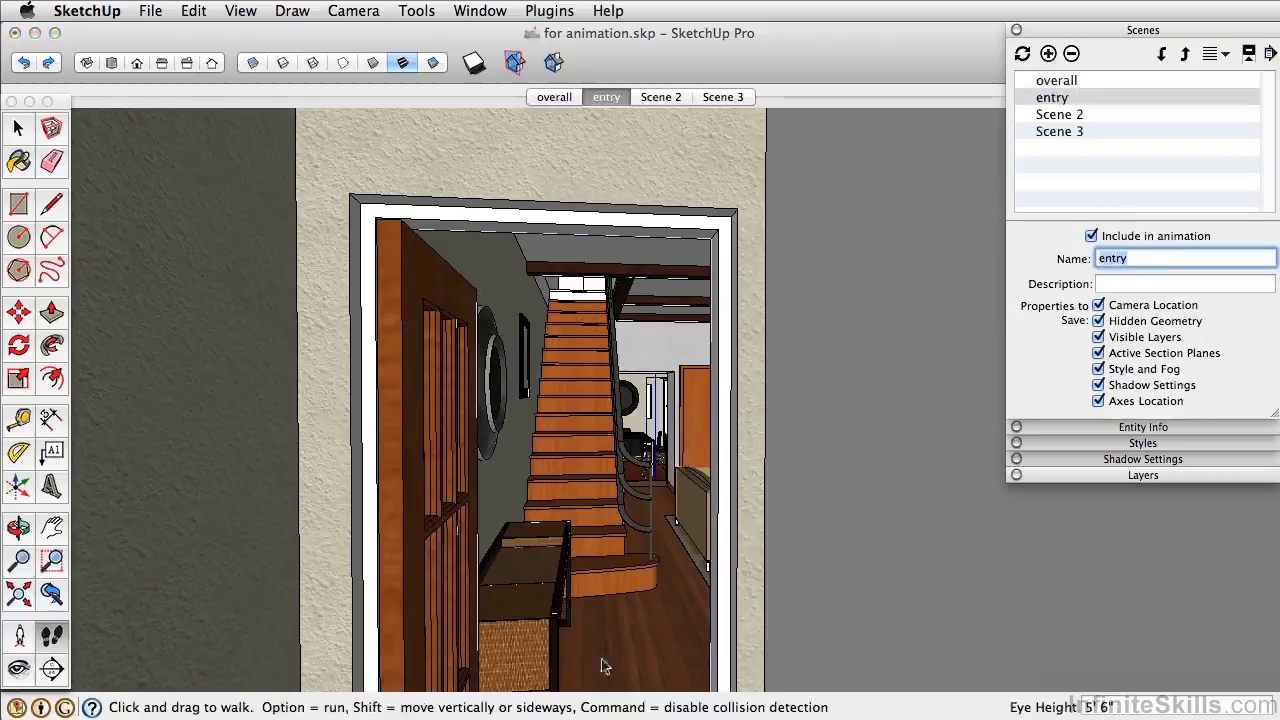
drag(603, 666, 680, 688)
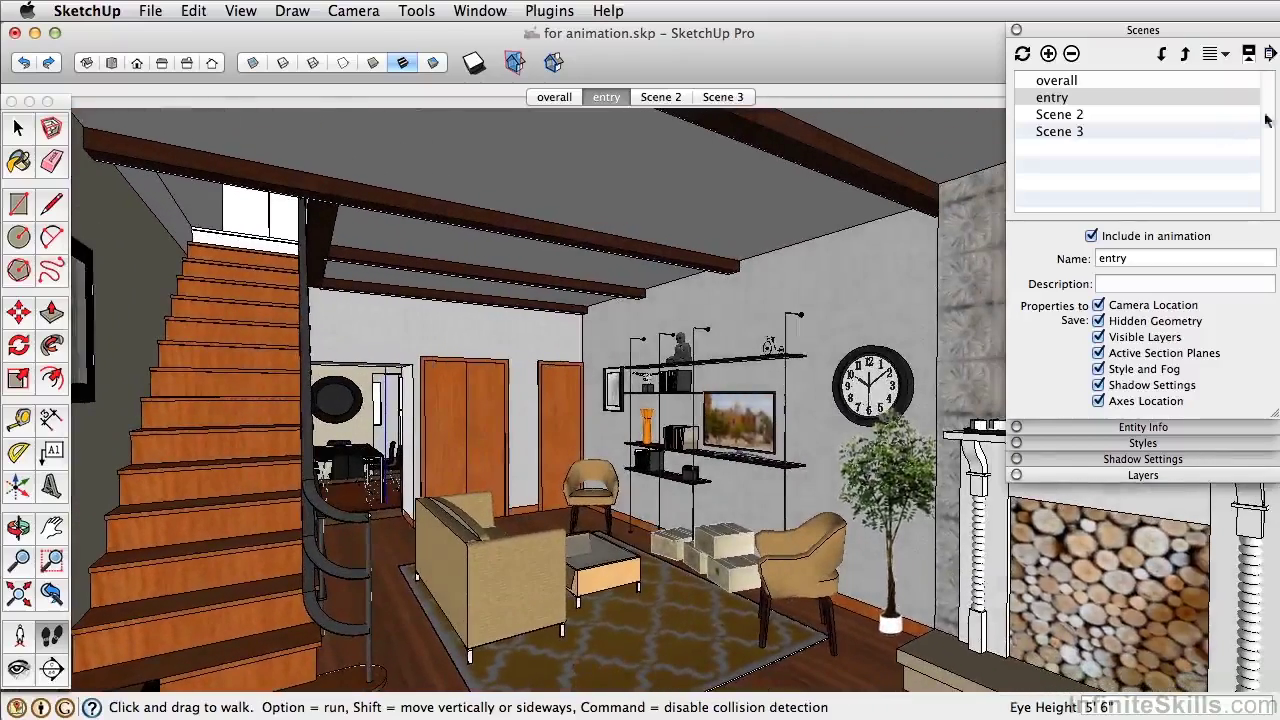
click(1249, 55)
drag(1268, 220, 1272, 192)
click(1048, 55)
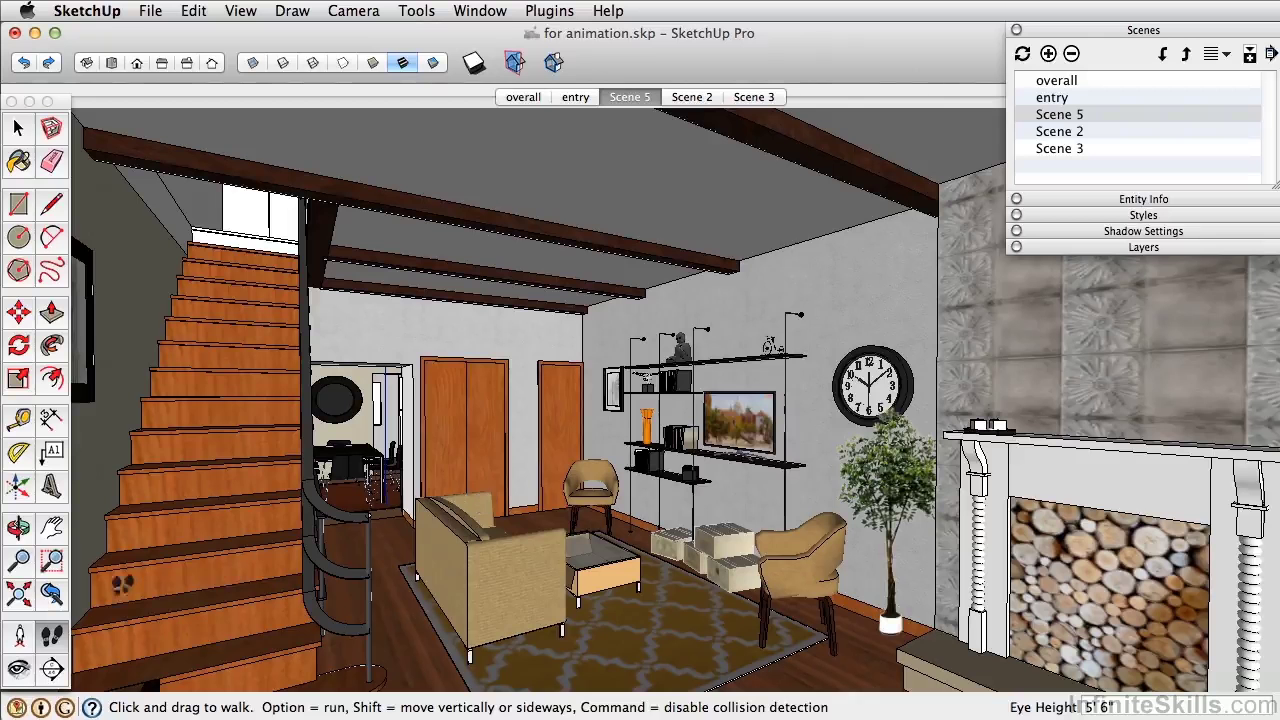
- Stand the camera on the living-room floor, face the curtained window and save as Scene 6
click(19, 636)
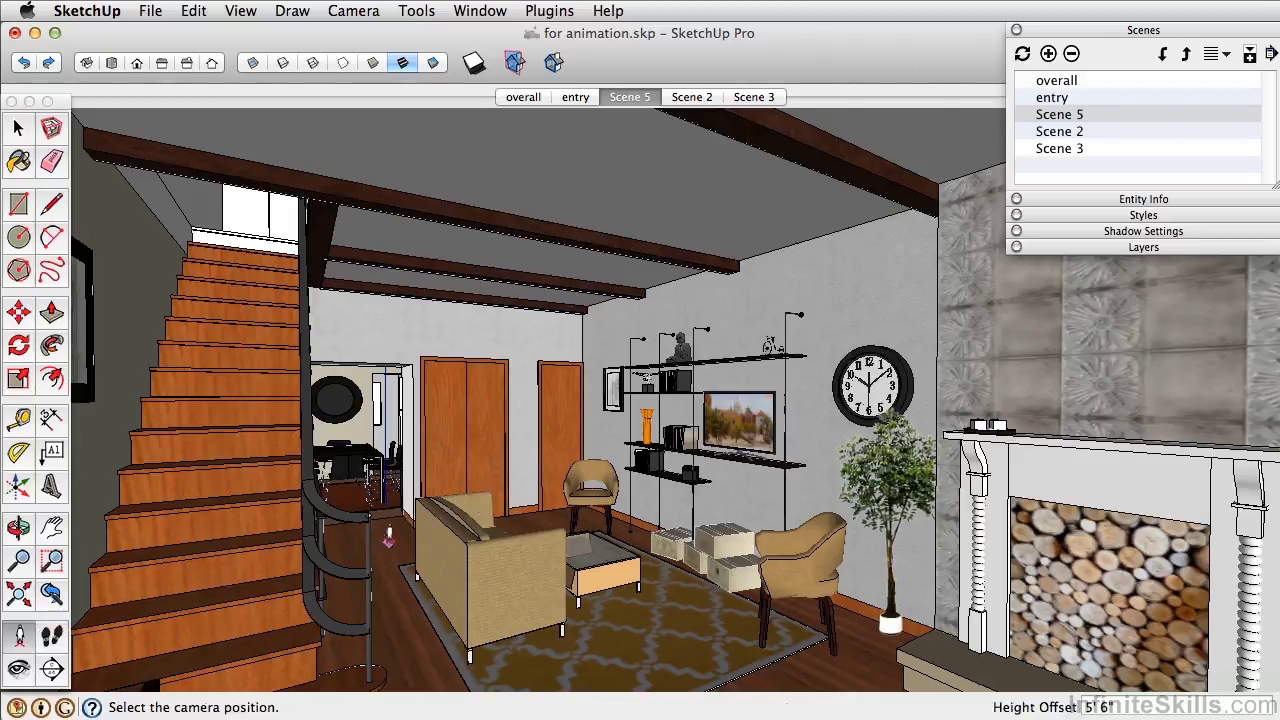
click(394, 537)
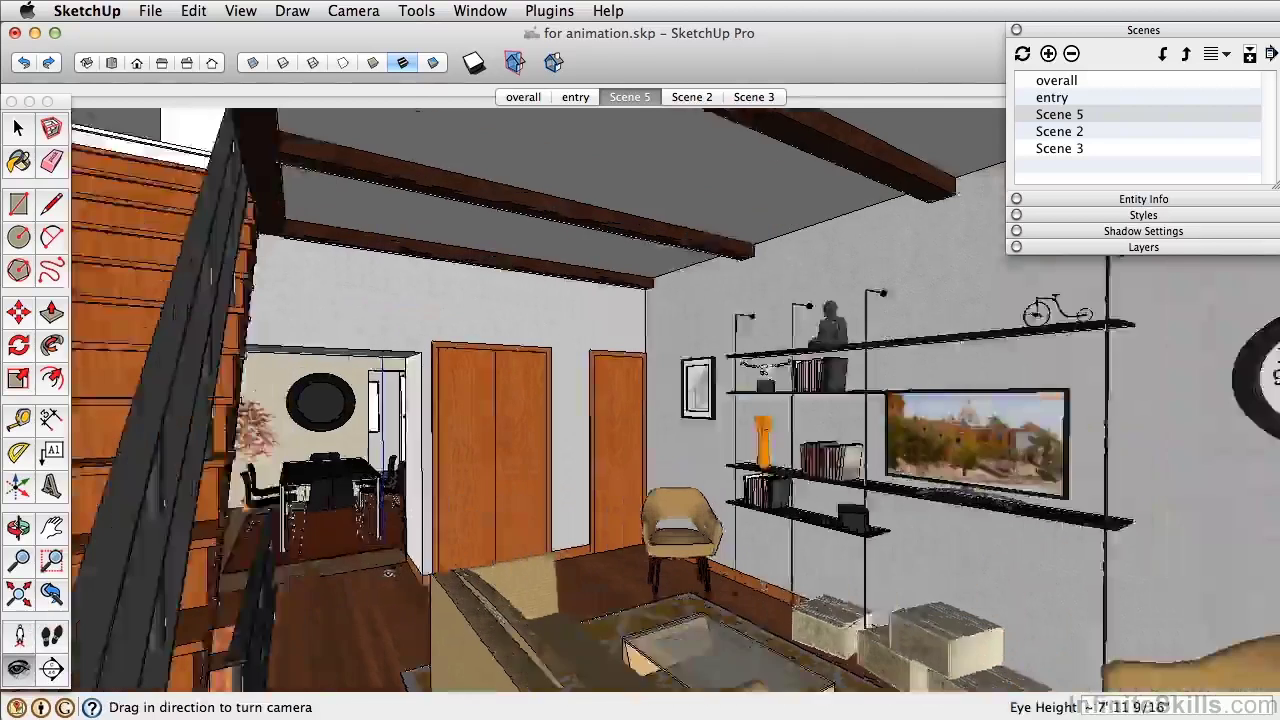
drag(372, 545, 958, 490)
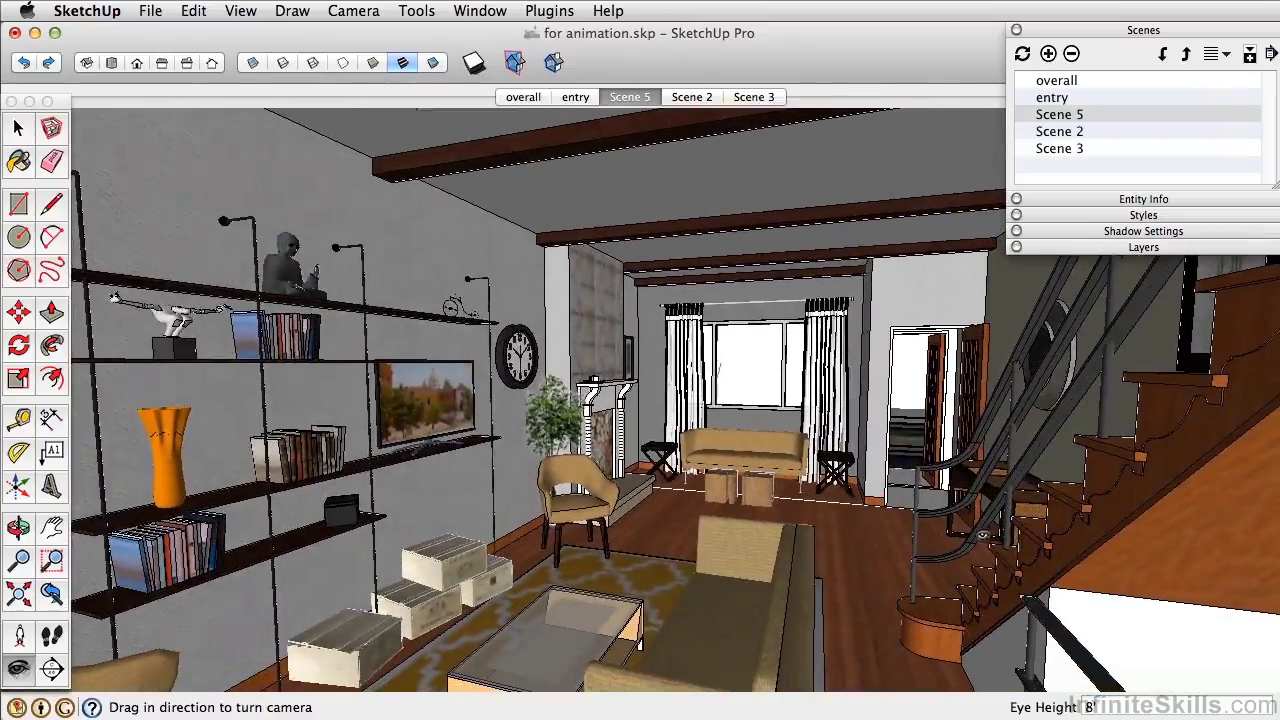
click(1049, 55)
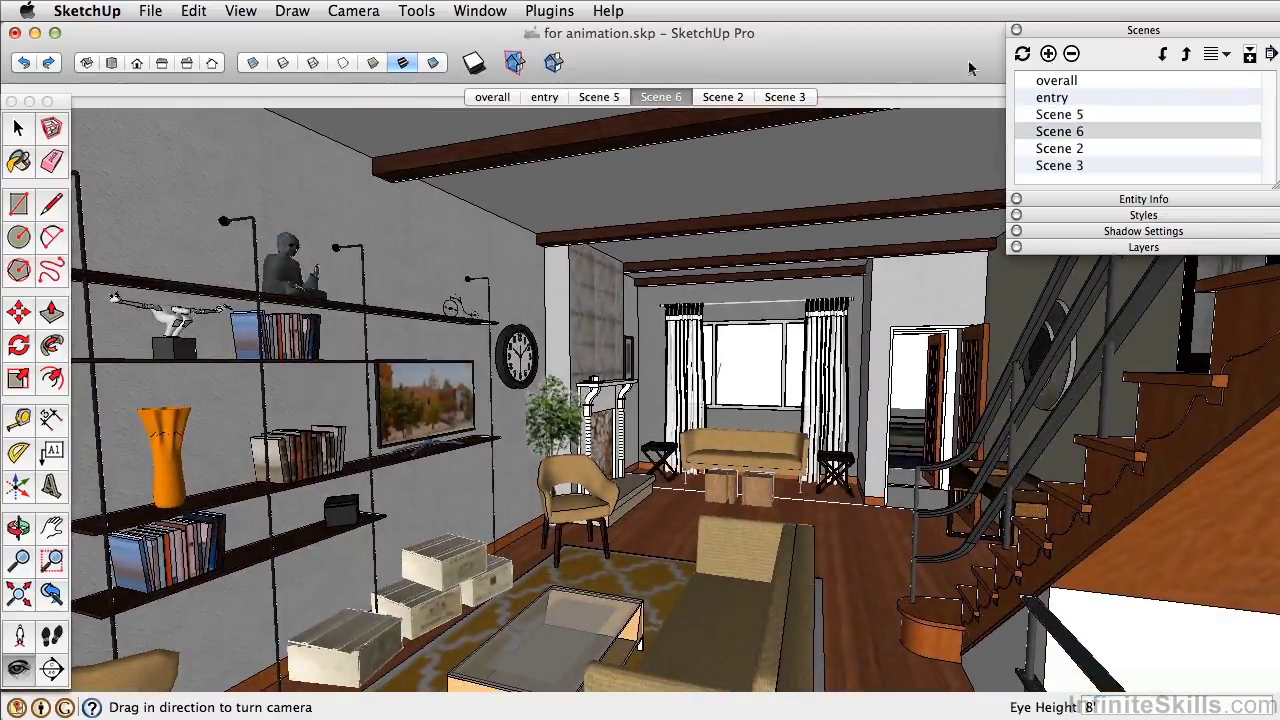
- After comparing Scenes 5 and 6, stand the camera in the room facing the staircase
click(598, 97)
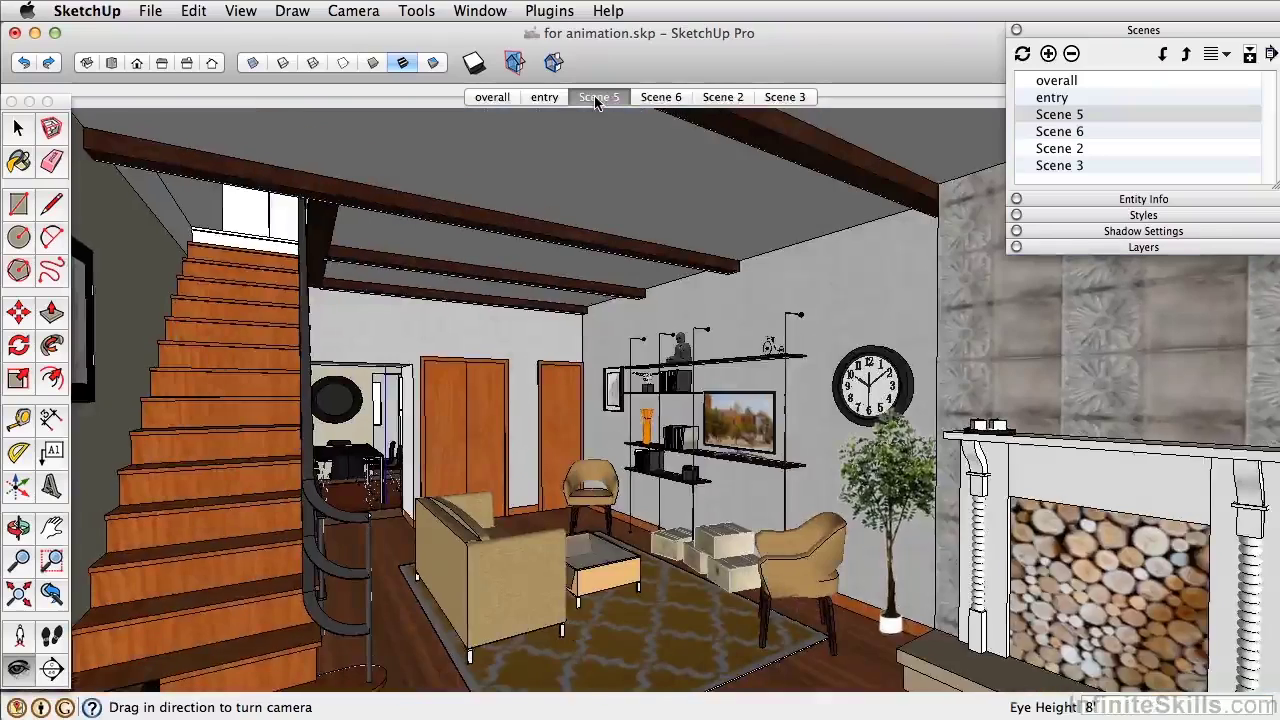
click(661, 97)
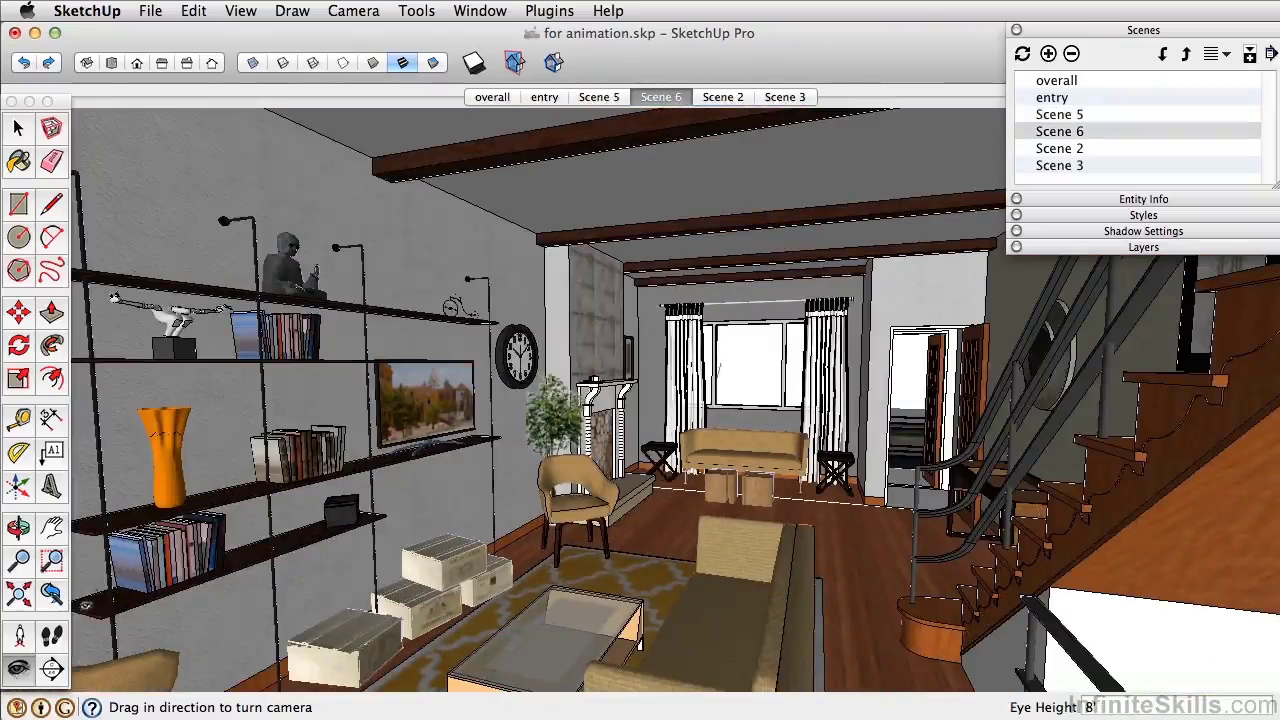
click(20, 636)
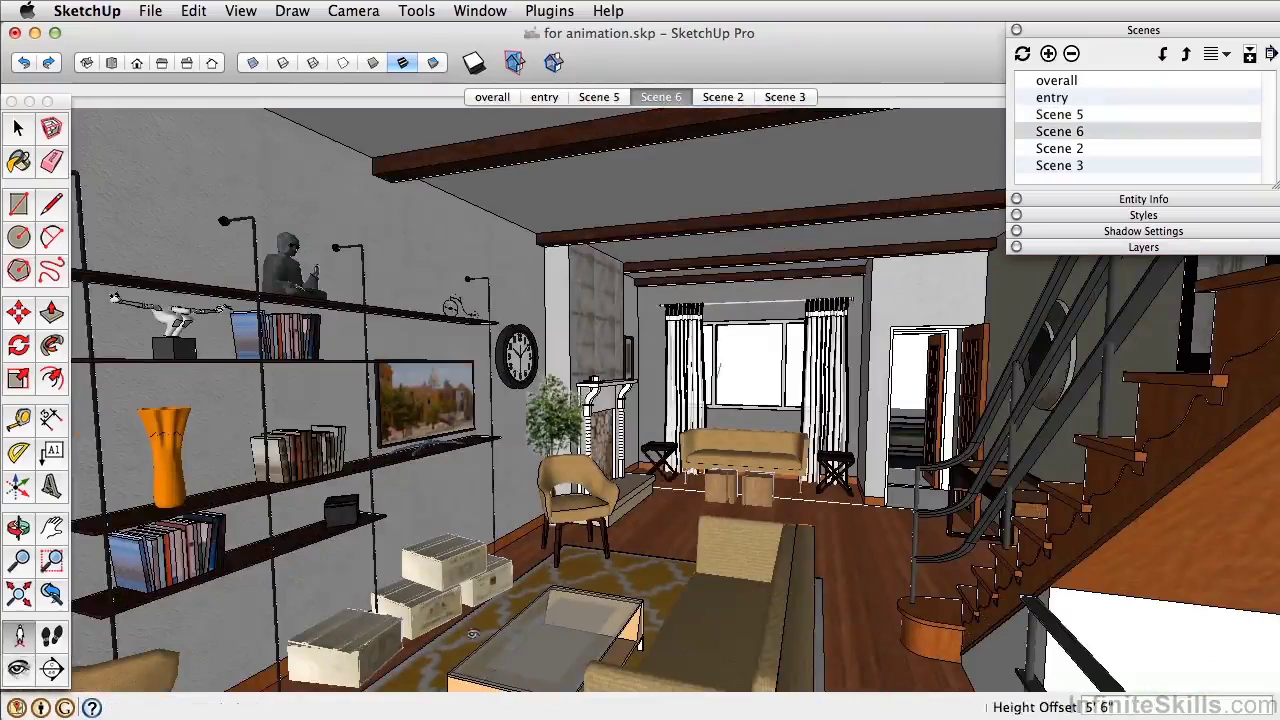
click(472, 632)
drag(472, 632, 437, 471)
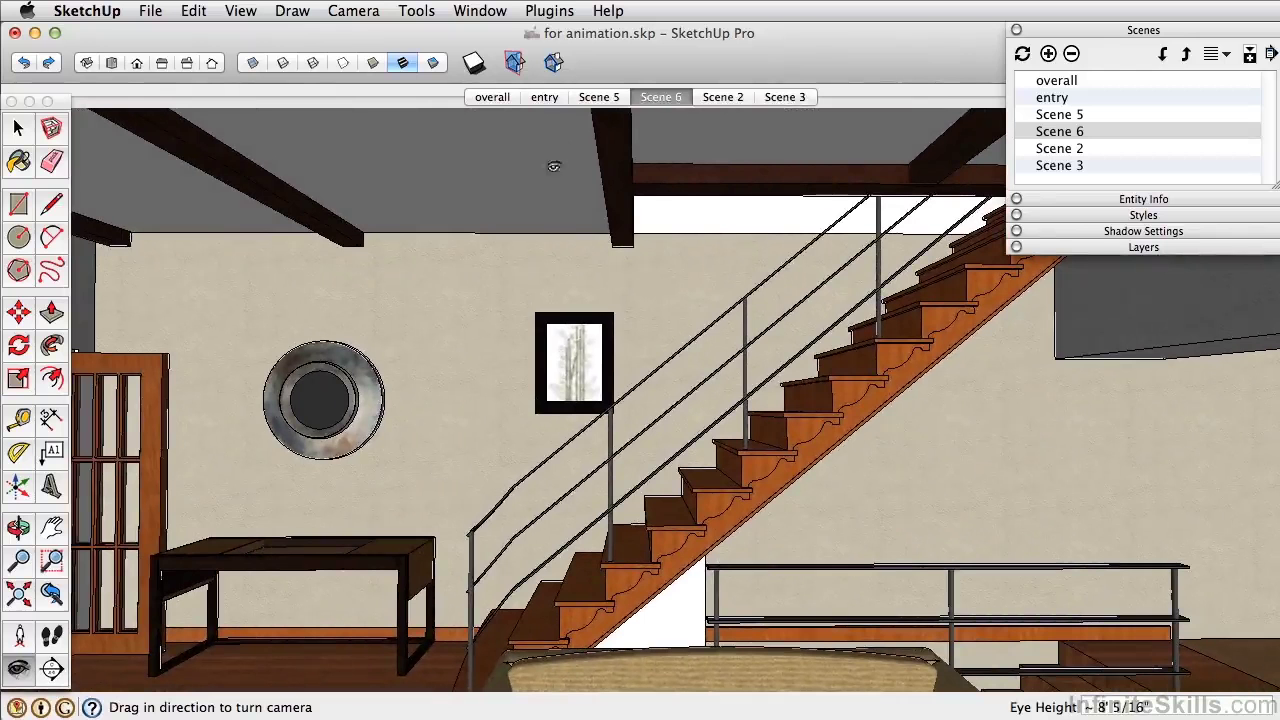
- Add the staircase side view as Scene 7 and preview it against entry and Scene 5
right_click(600, 100)
click(614, 153)
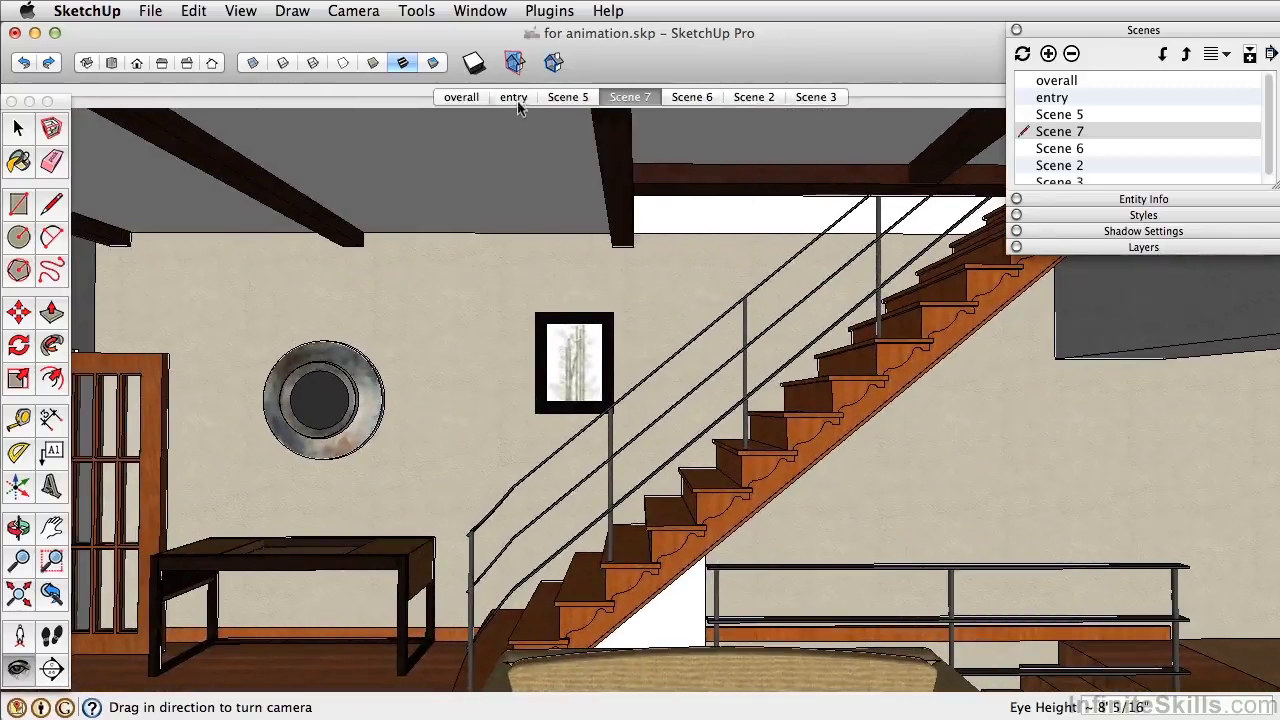
click(517, 101)
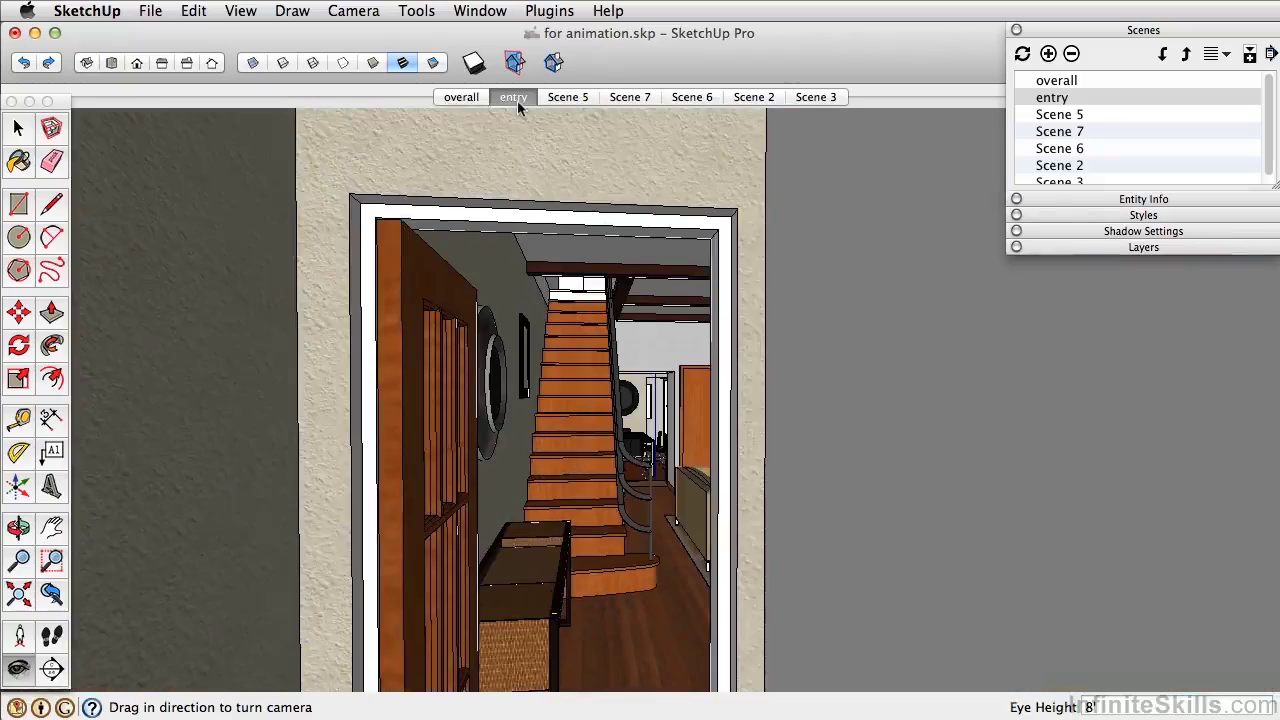
click(570, 97)
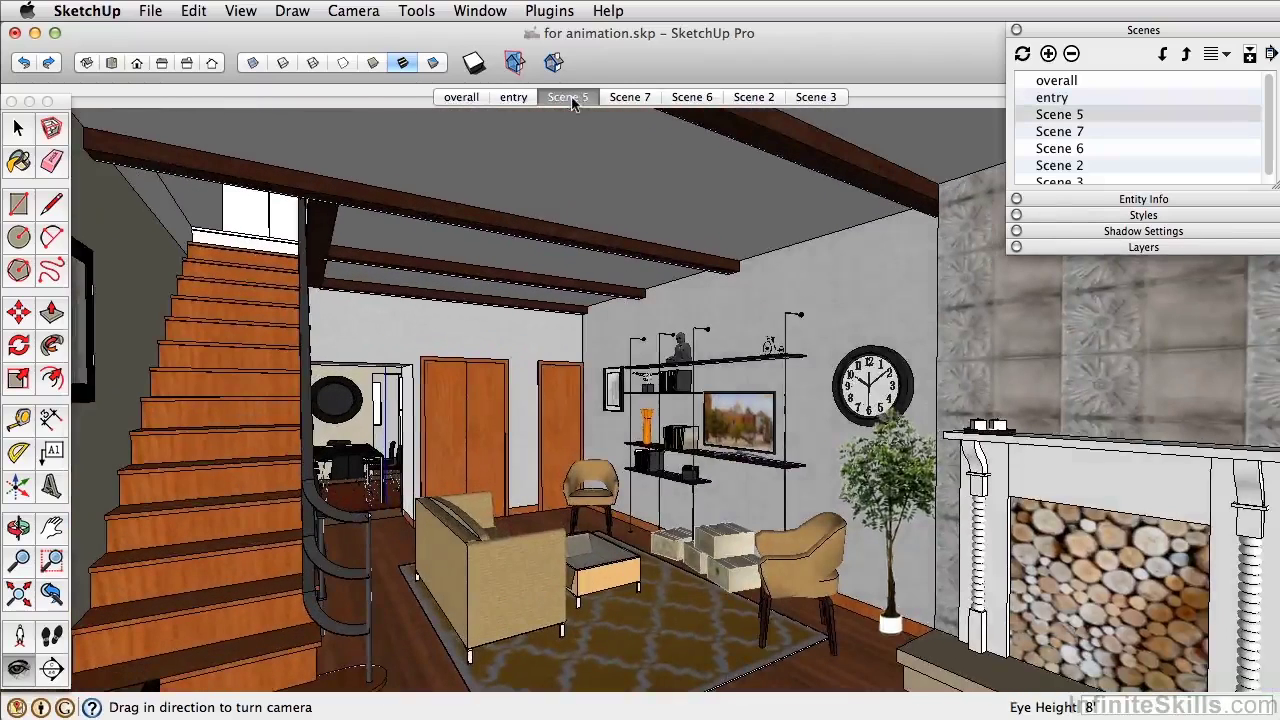
click(631, 99)
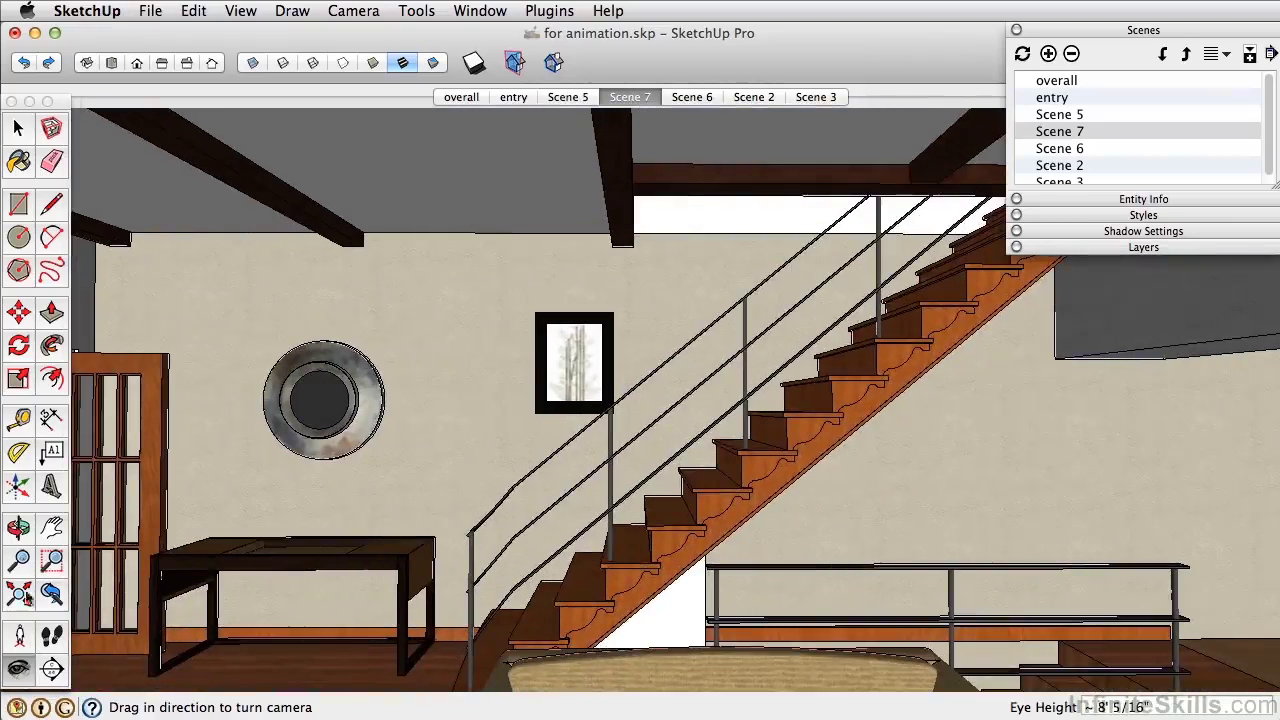
- Zoom in on the staircase, update Scene 7, and compare it with Scene 5
click(18, 560)
drag(691, 534, 661, 456)
right_click(641, 97)
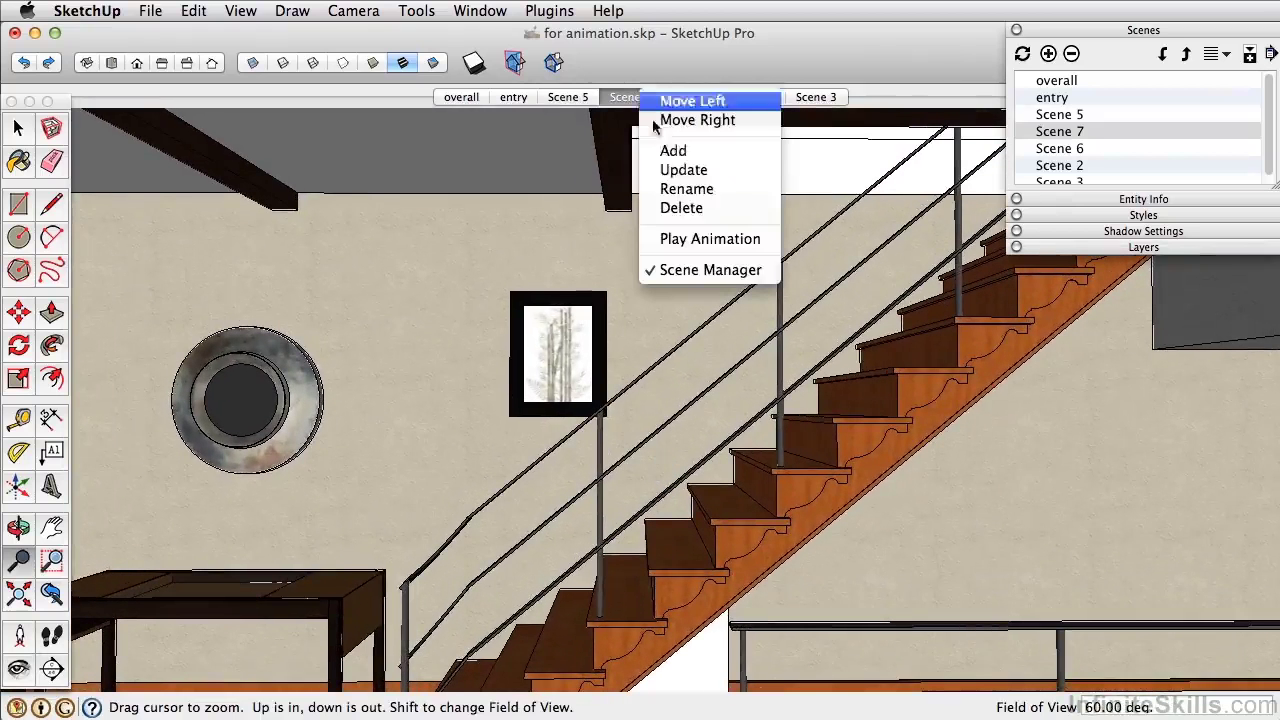
click(664, 171)
click(570, 98)
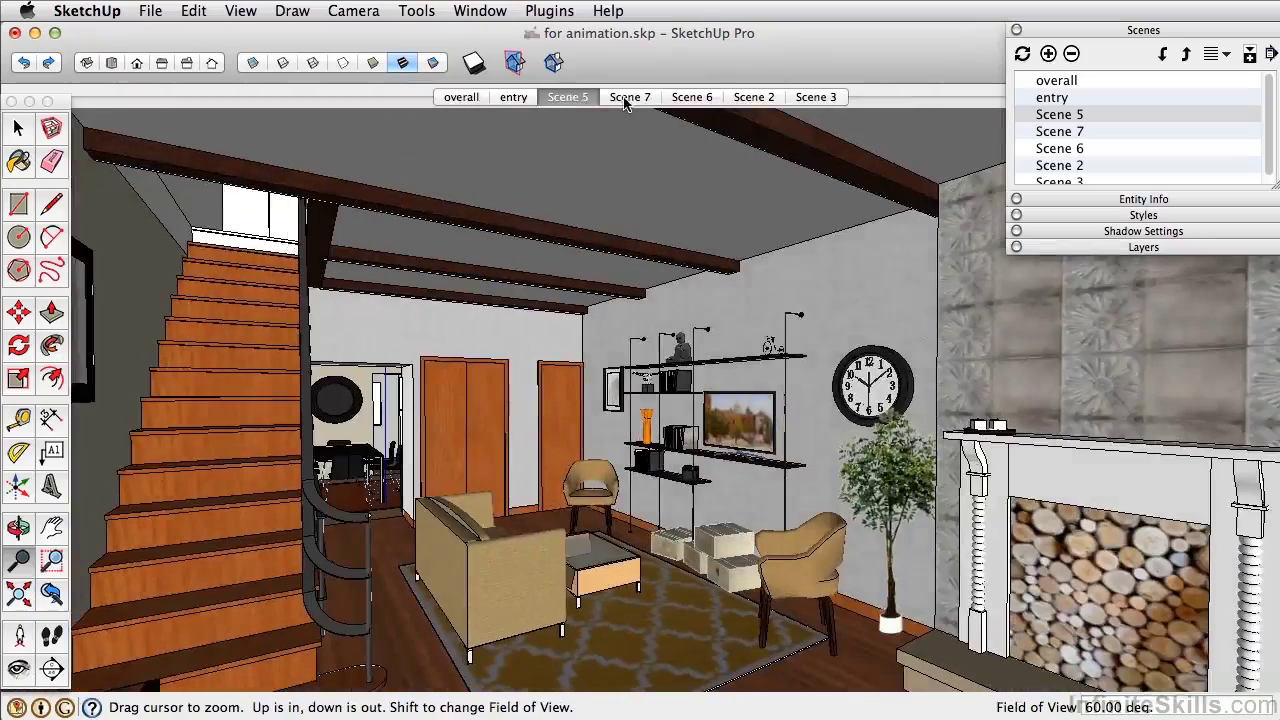
click(627, 98)
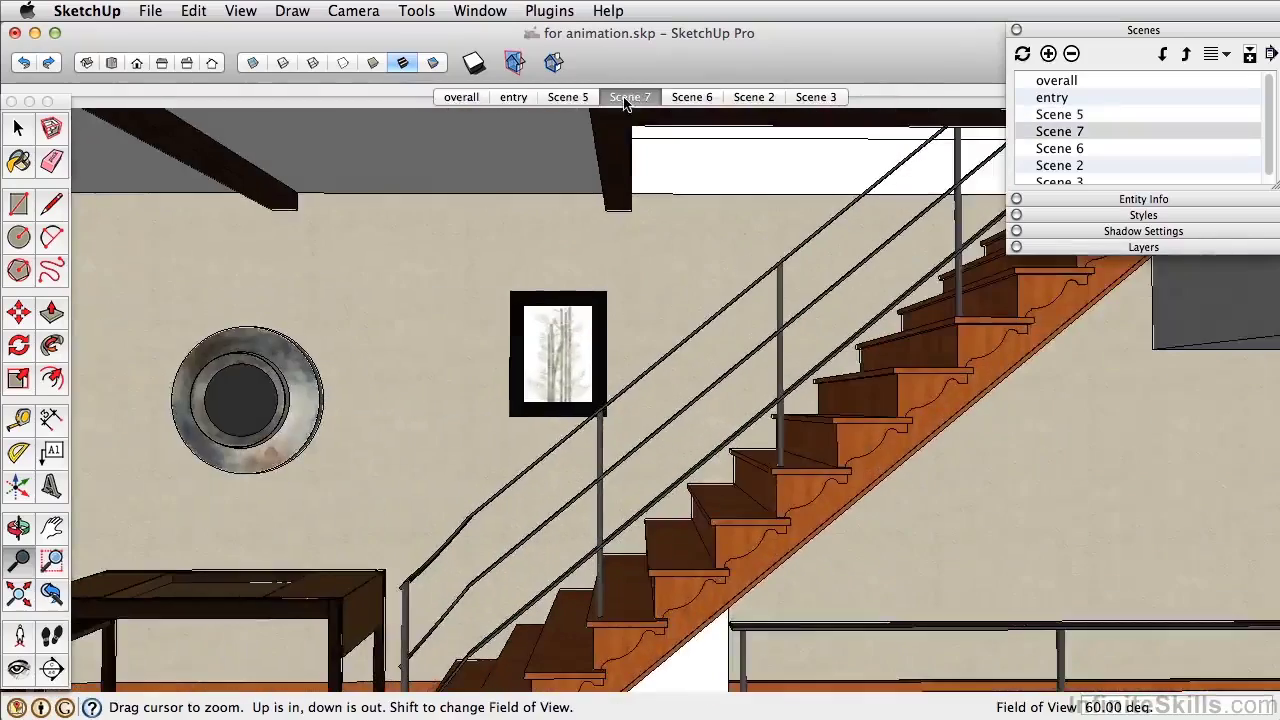
- Zoom closer on the staircase and handrail, update Scene 7, then check Scenes 5, 7 and 6
drag(632, 576, 641, 545)
right_click(636, 97)
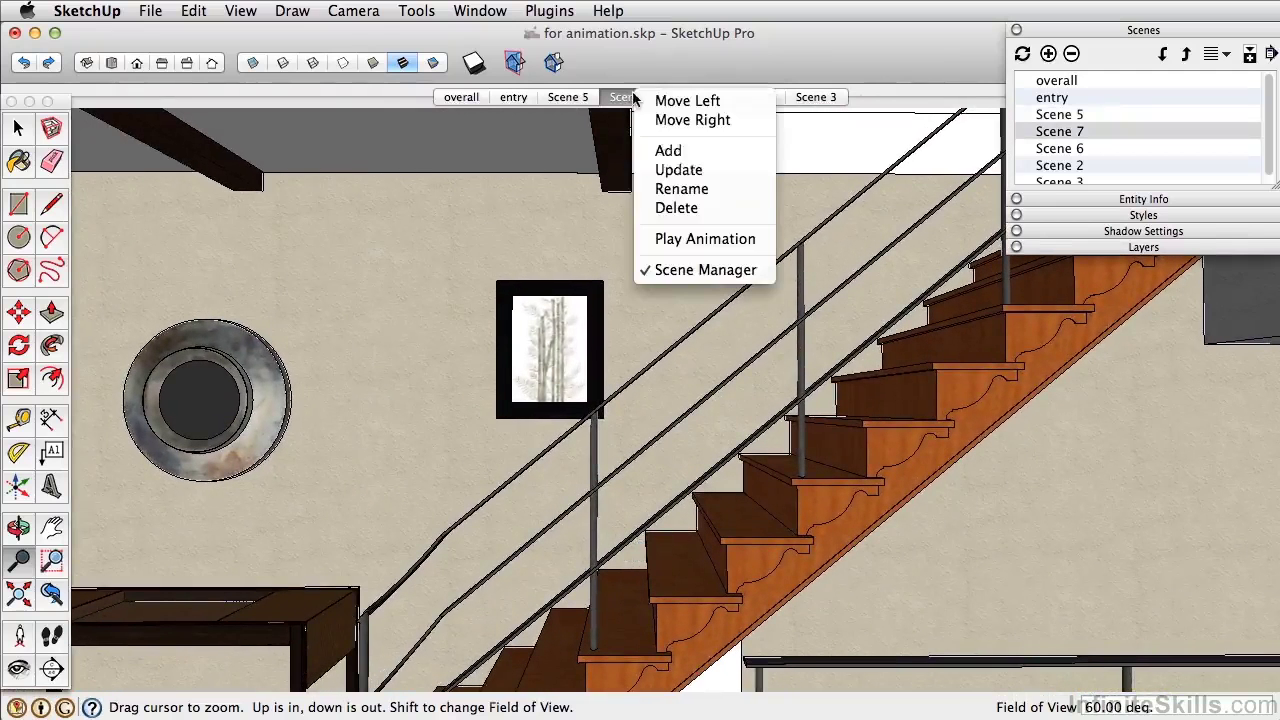
click(660, 172)
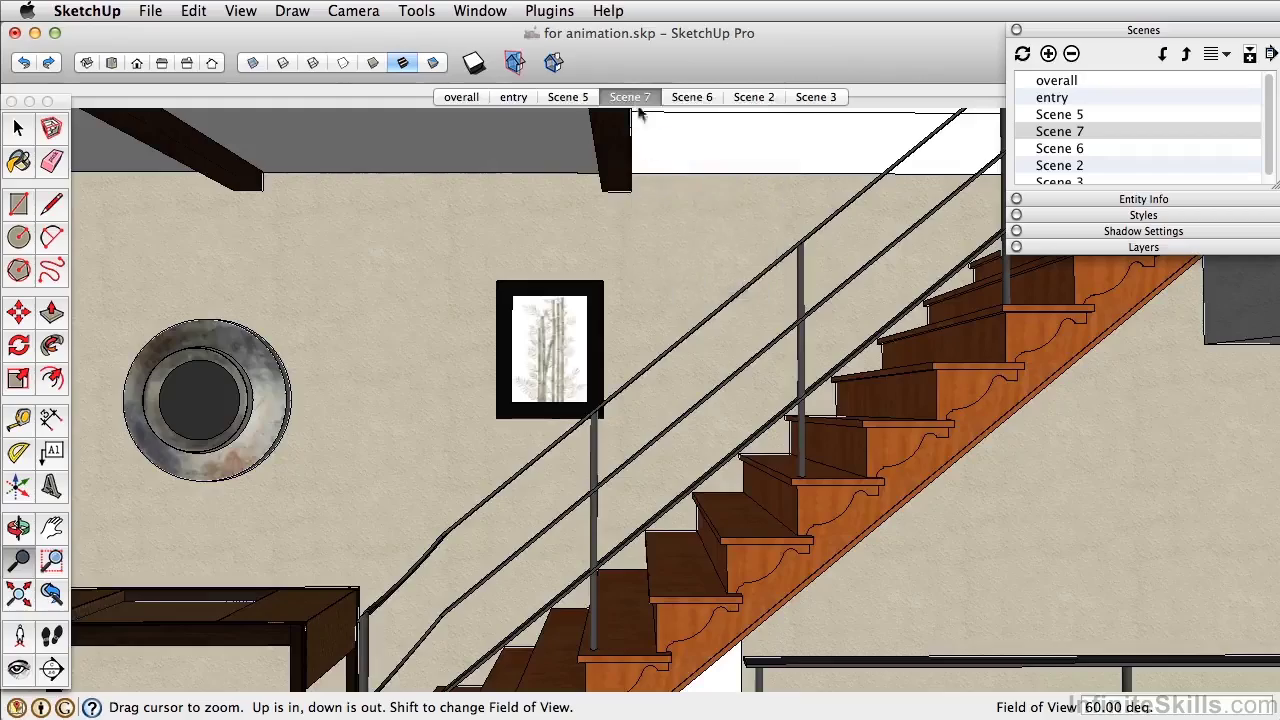
click(574, 97)
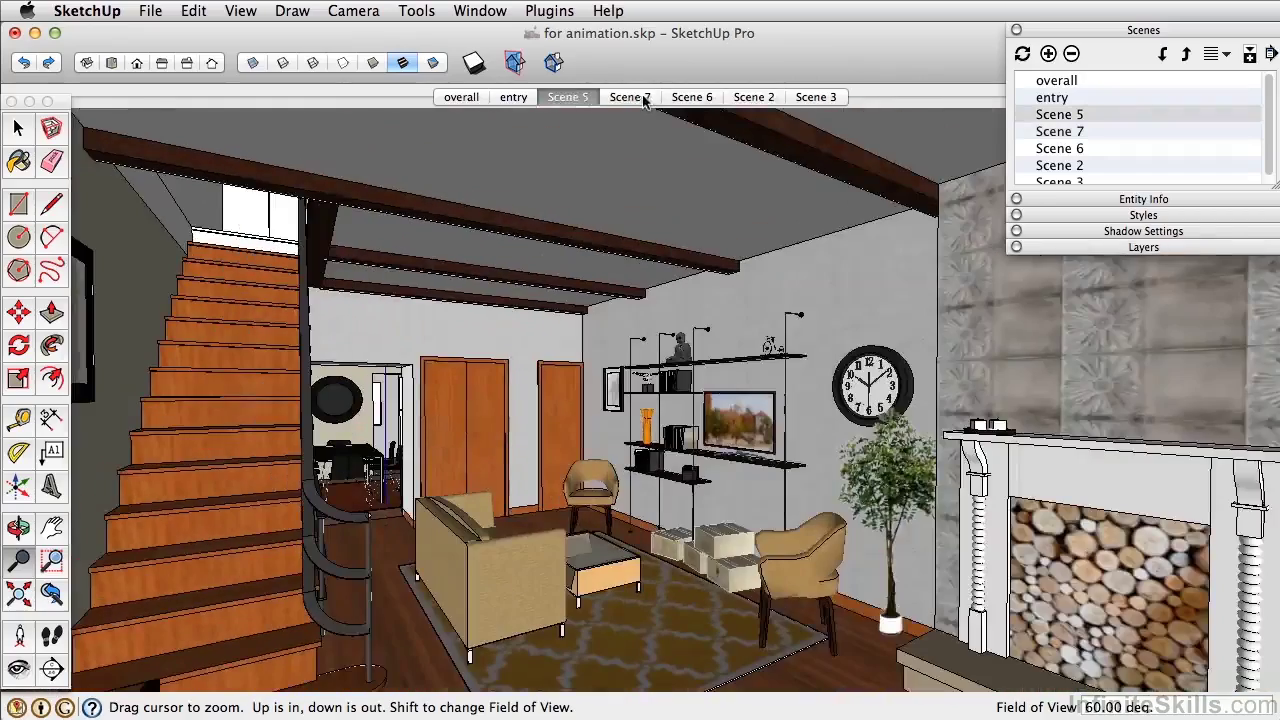
click(644, 102)
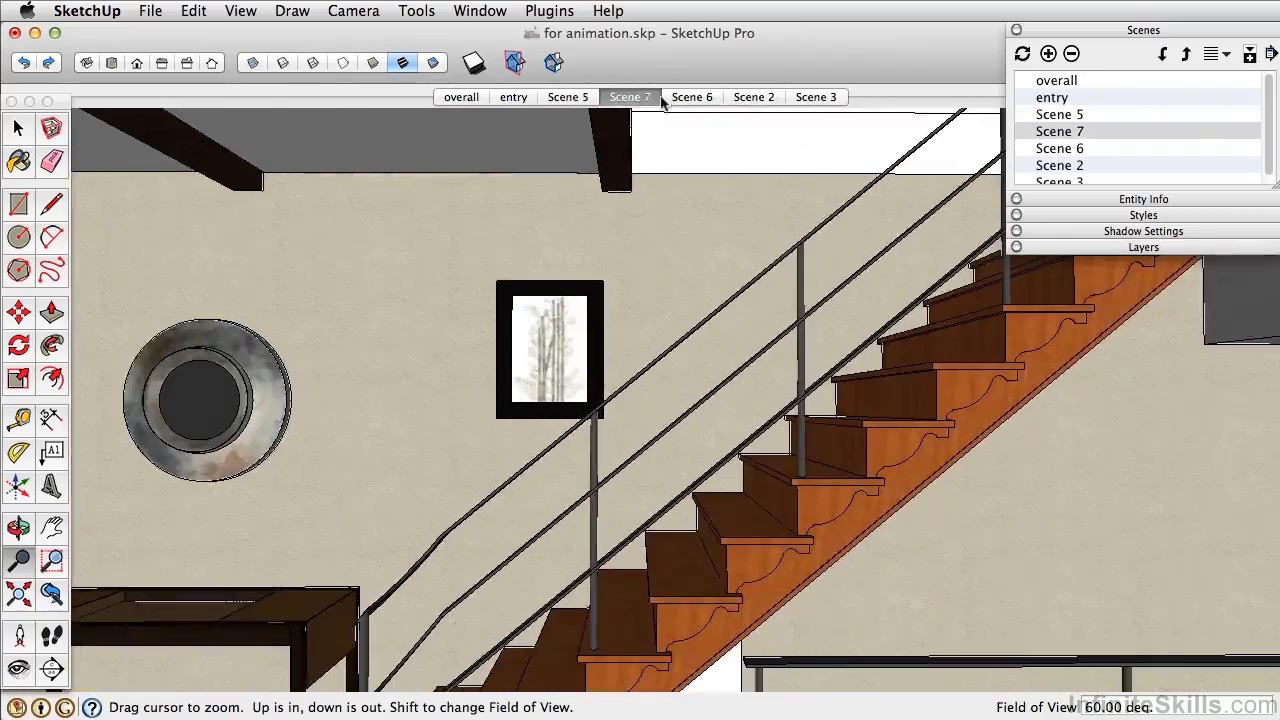
click(690, 97)
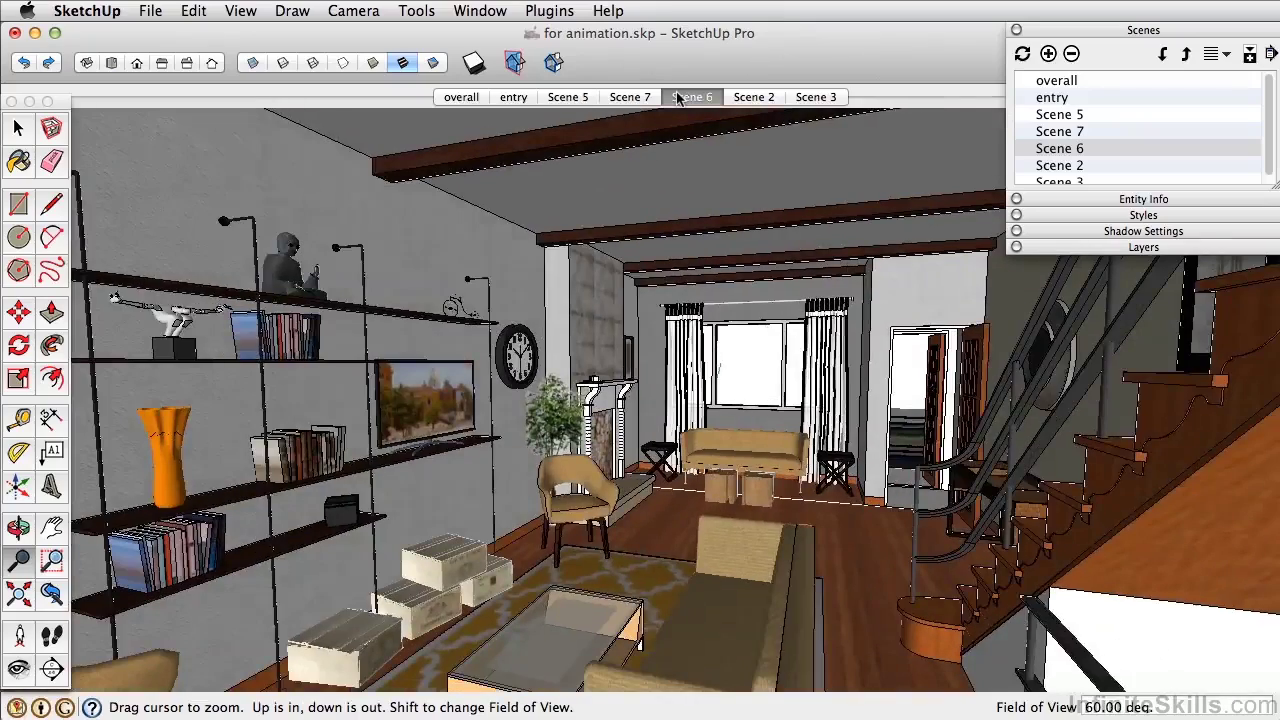
- Orbit up for a raised living-room view and add it as Scene 8 after Scene 6
mouse_move(692, 474)
middle_down()
mouse_move(580, 556)
mouse_move(618, 463)
mouse_move(660, 410)
mouse_move(691, 465)
middle_up()
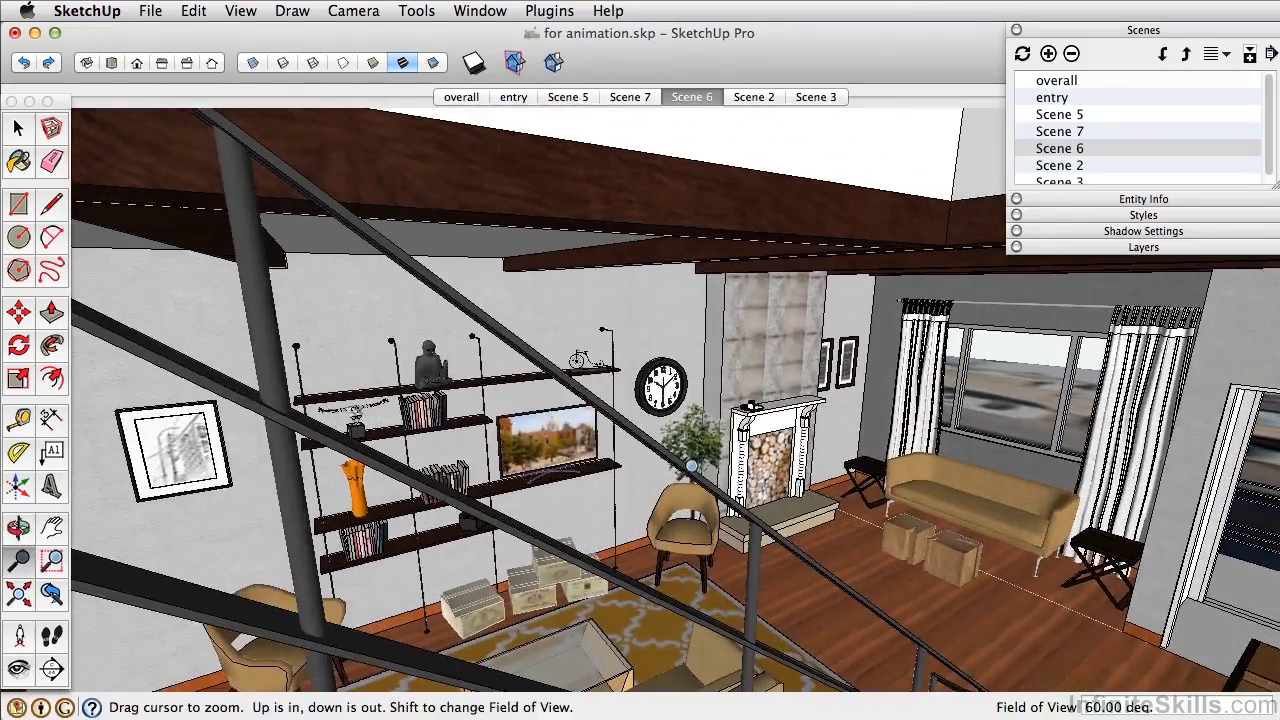
right_click(692, 96)
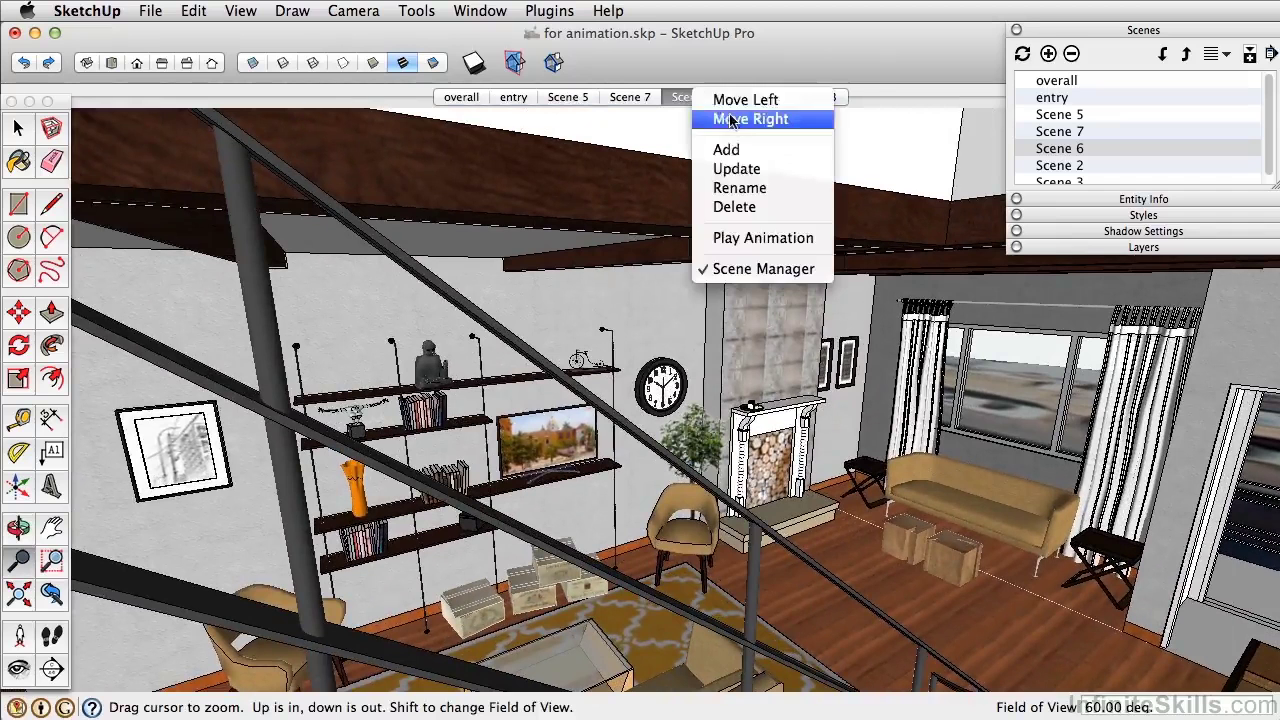
click(733, 146)
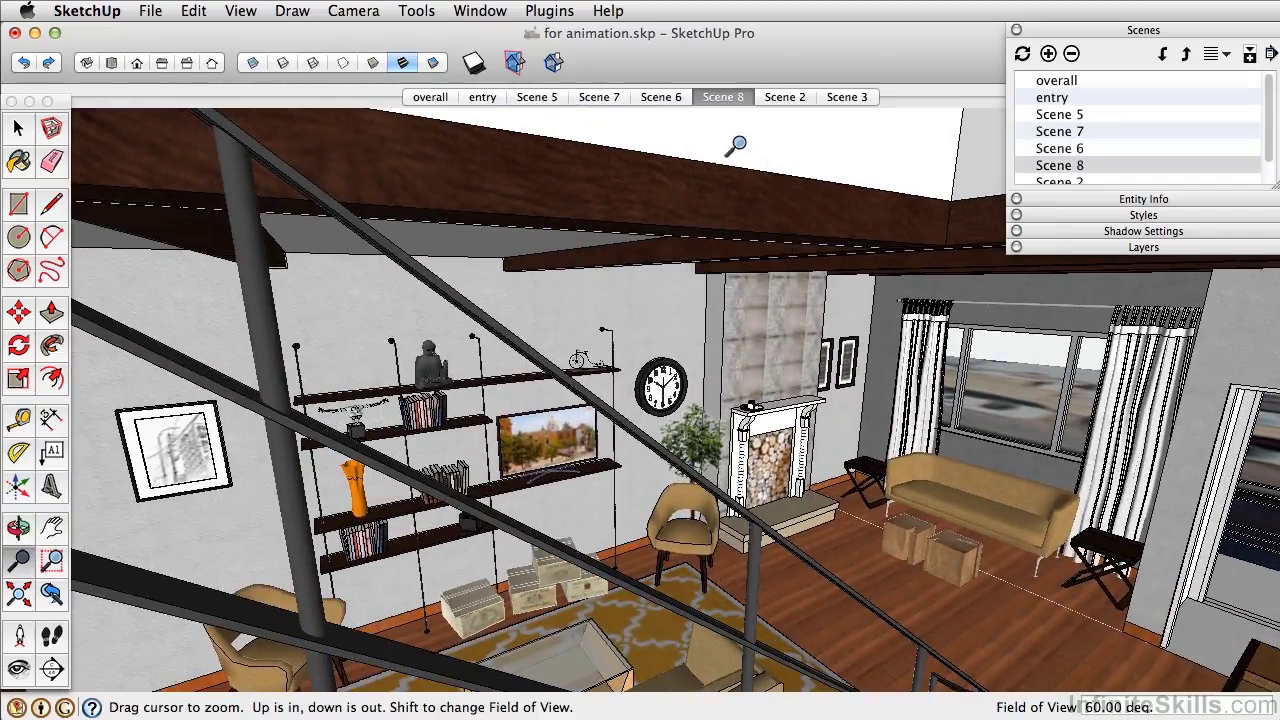
click(669, 98)
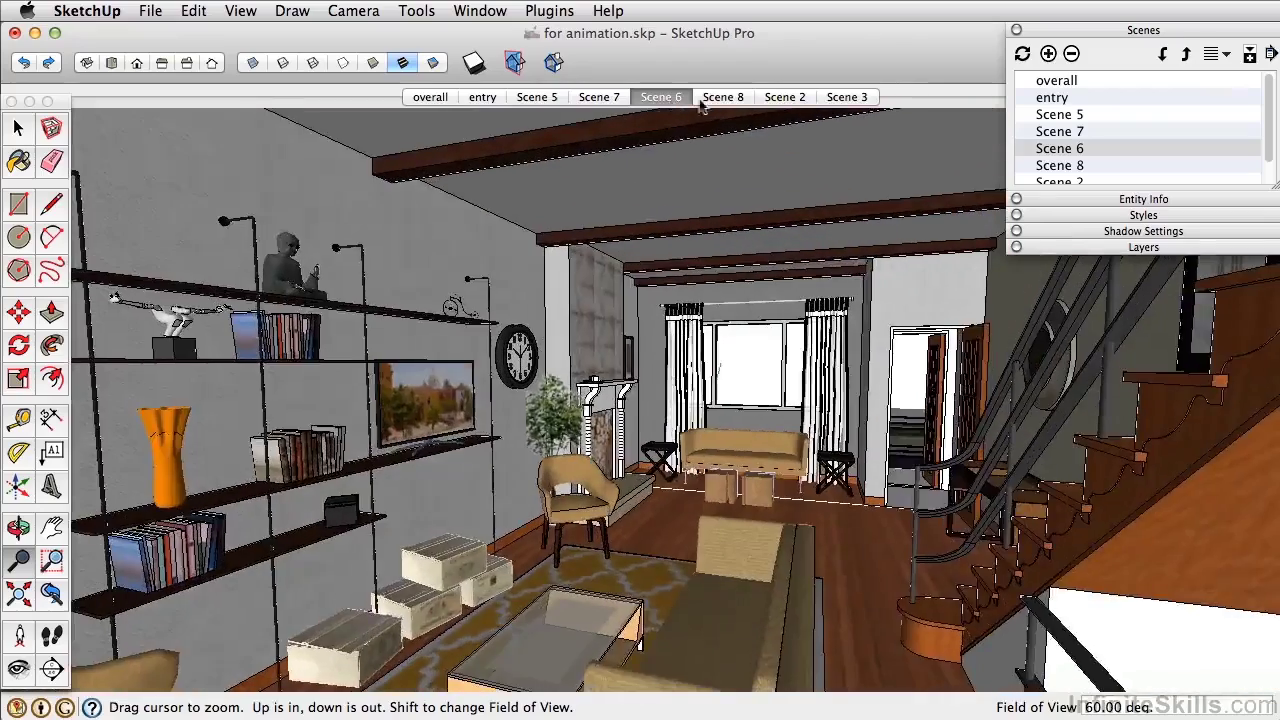
click(716, 97)
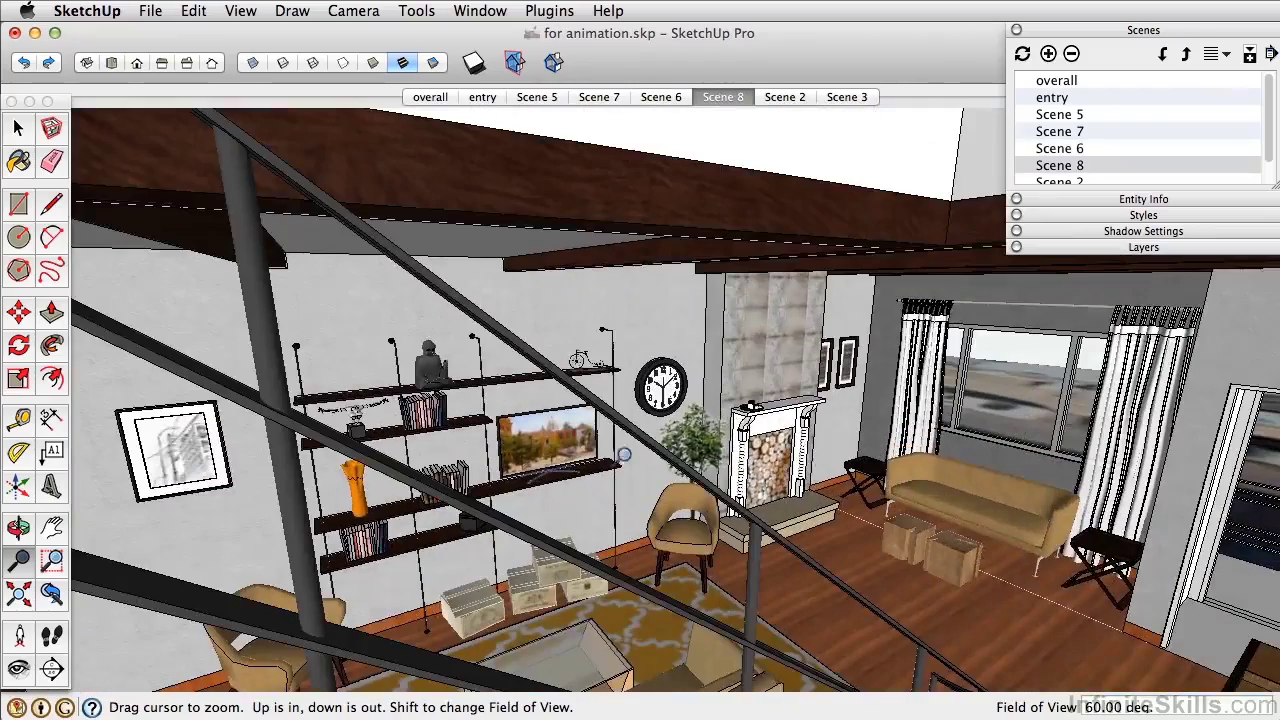
- Orbit Scene 8 to a slightly lower angle and update the scene
middle_drag(624, 455, 629, 493)
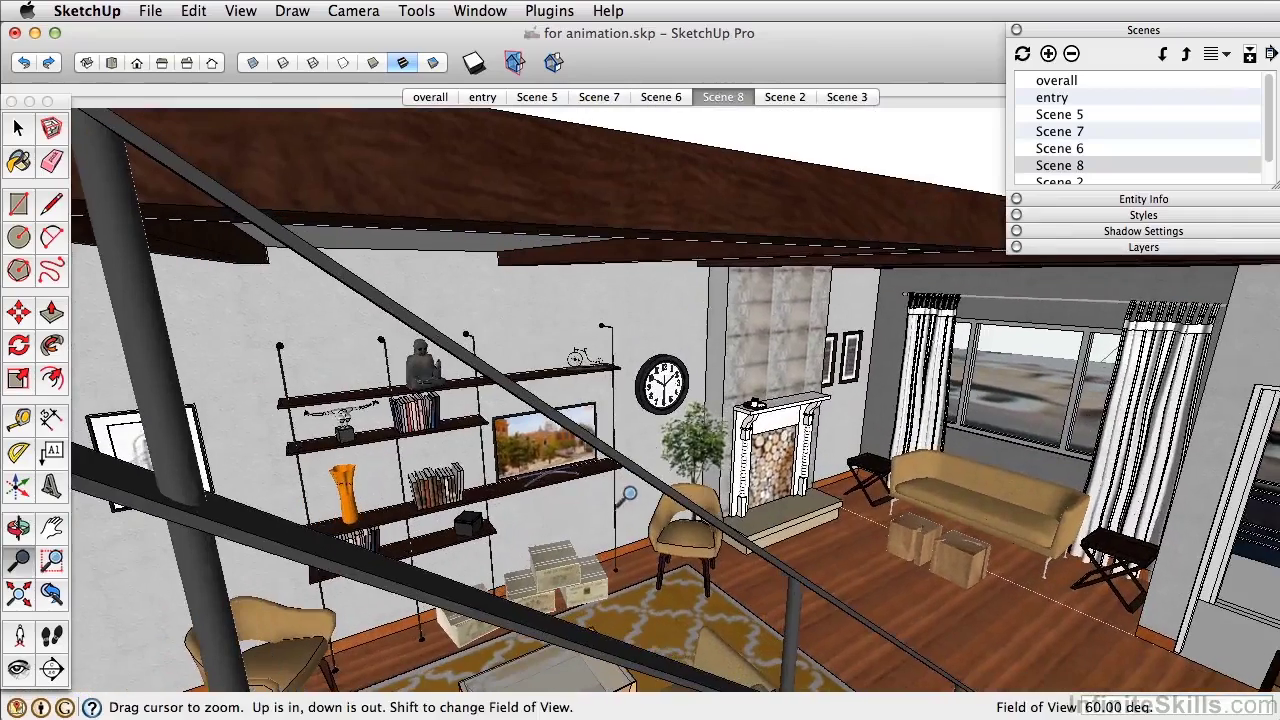
right_click(721, 97)
click(757, 184)
- Orbit the Scene 6 view slightly, leaving the scene unchanged
click(668, 100)
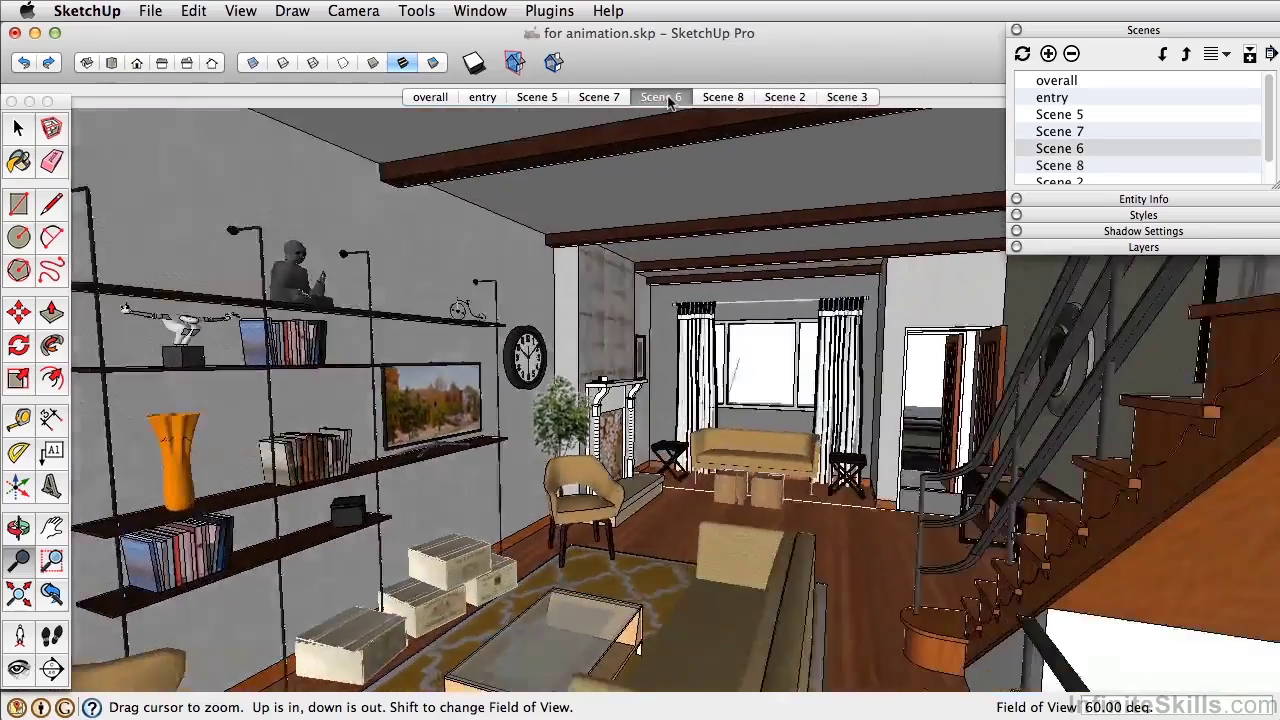
key(o)
drag(651, 558, 669, 553)
key(z)
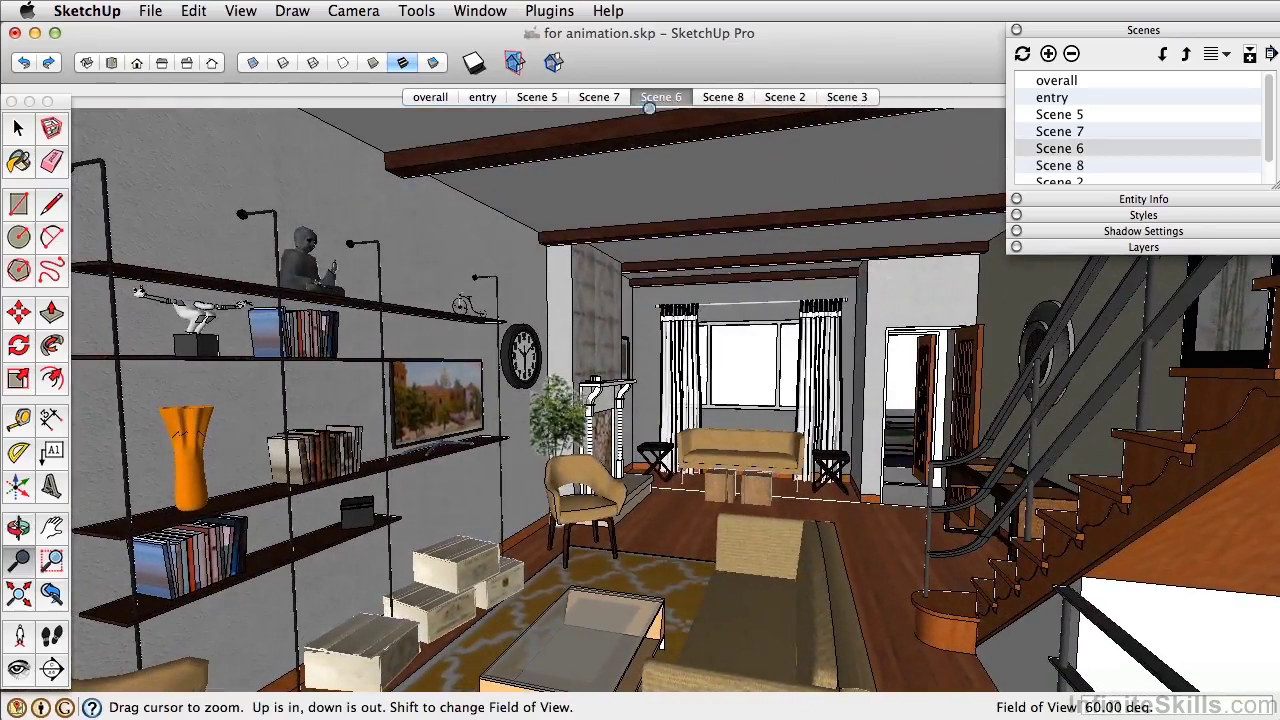
right_click(651, 102)
click(706, 88)
- Tilt the Scene 8 camera over the railing and update Scene 8
click(729, 100)
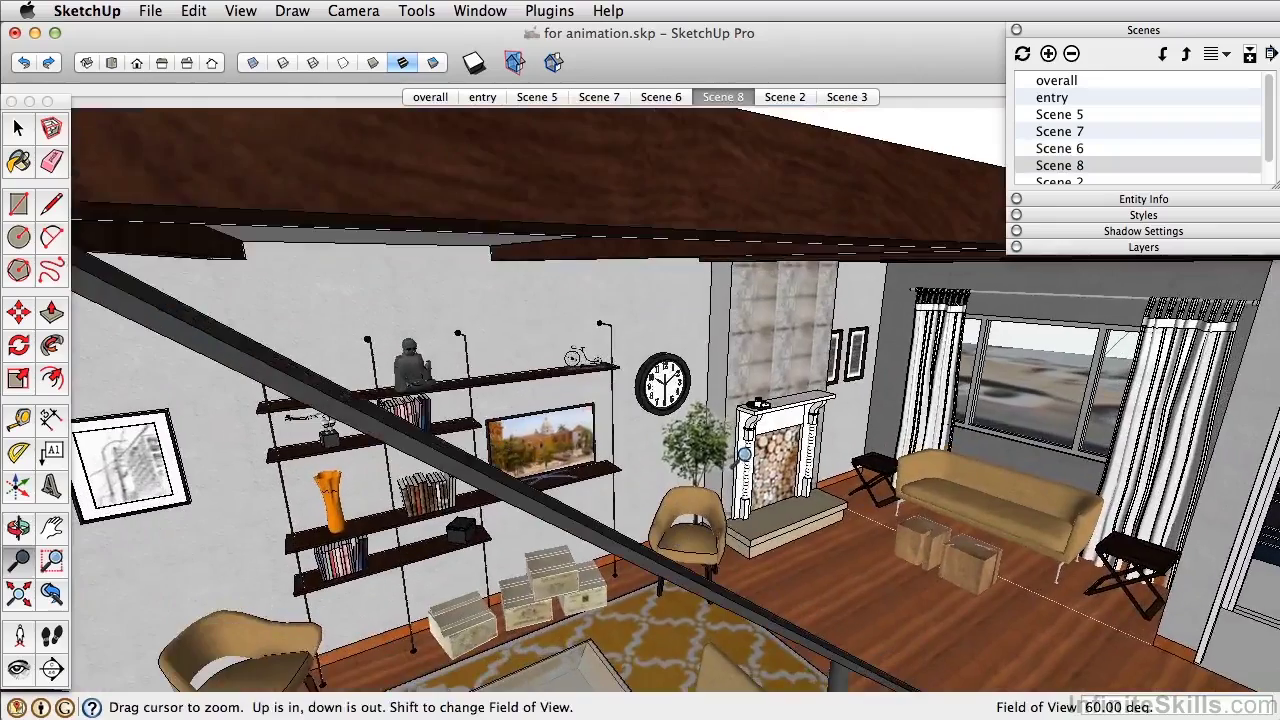
middle_drag(745, 464, 735, 488)
right_click(727, 100)
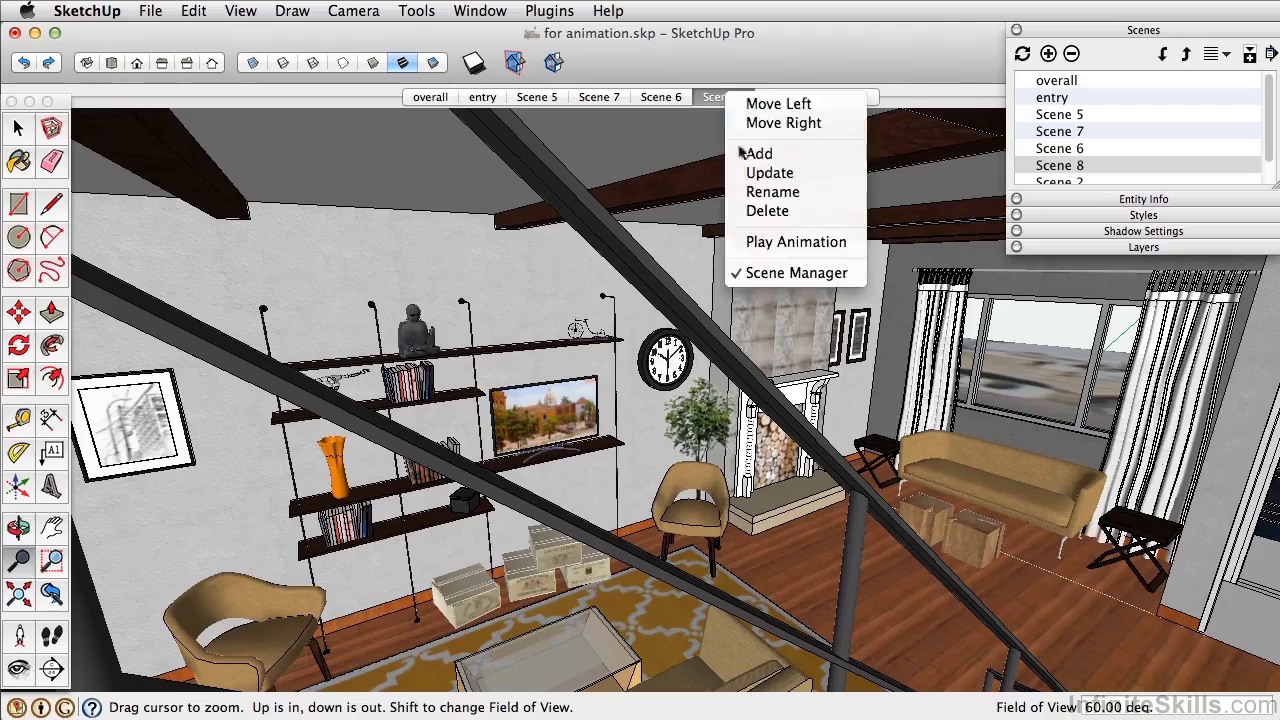
click(755, 171)
- Turn the Scene 6 camera to look across the room, then return to Scene 8
click(661, 98)
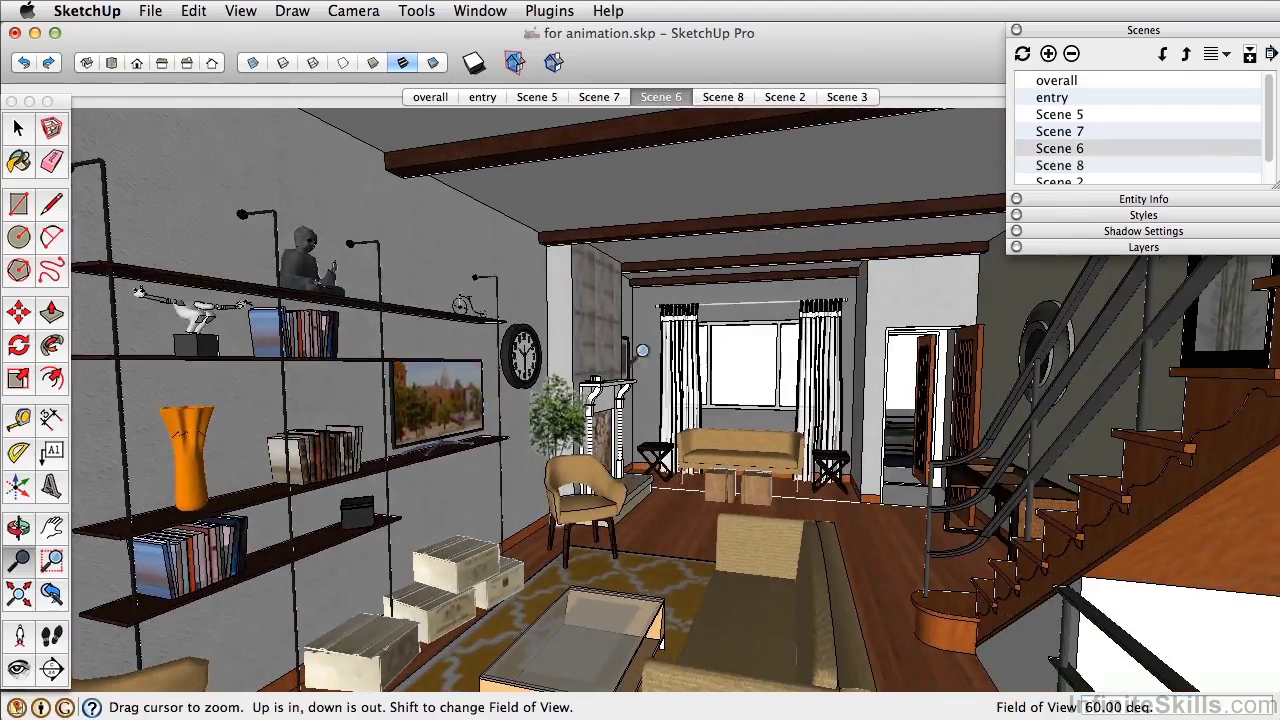
click(28, 667)
drag(640, 400, 602, 388)
right_click(661, 100)
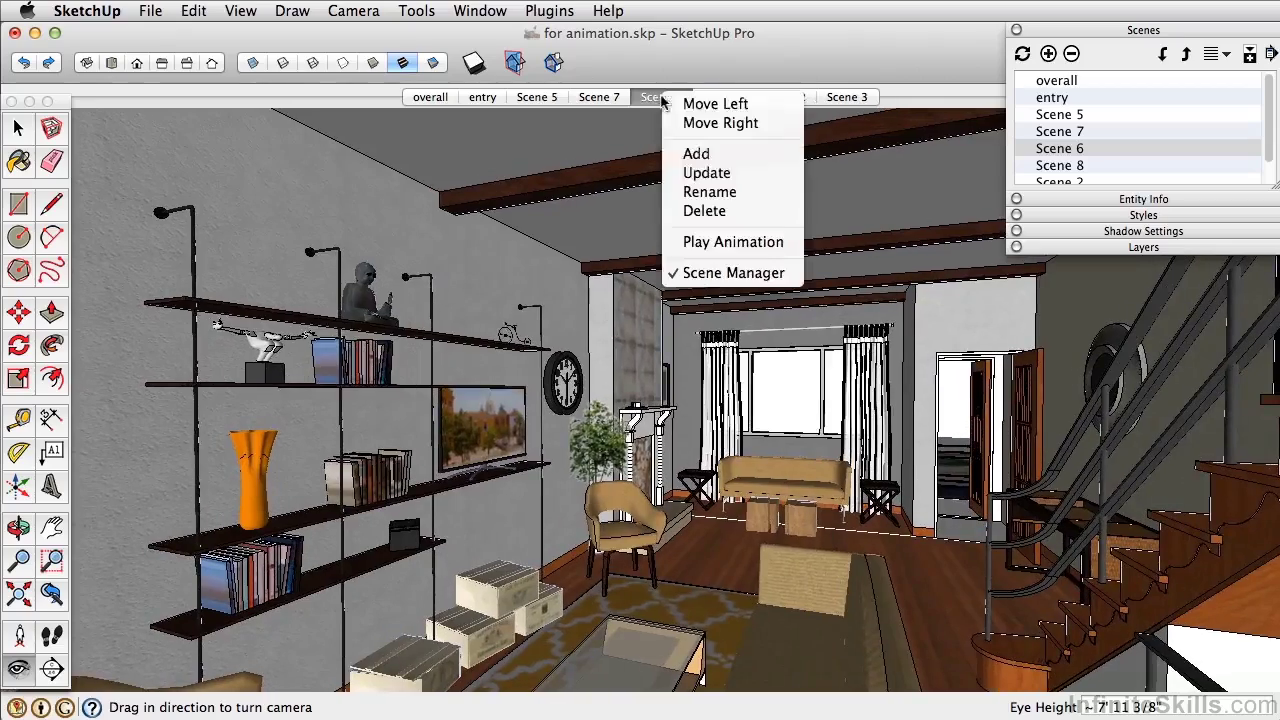
click(722, 100)
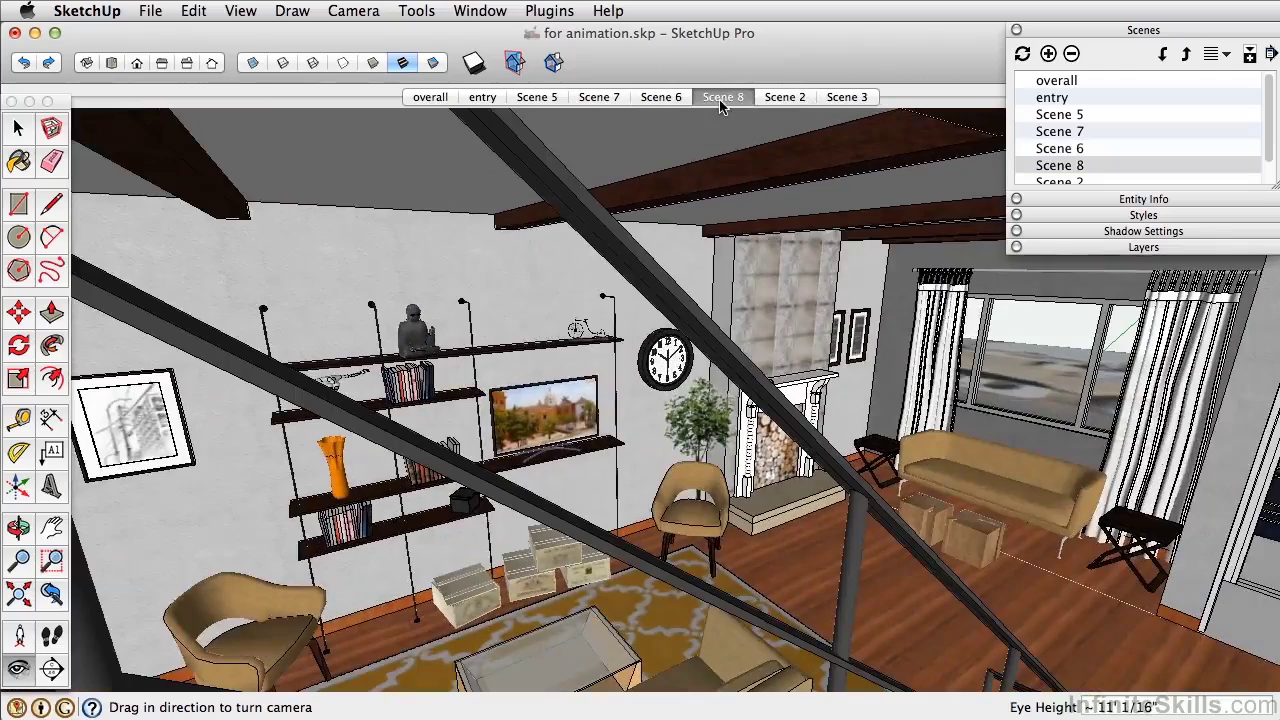
- Step through Scenes 6, 7 and 5 to entry, and update the entry scene with the current view
click(659, 97)
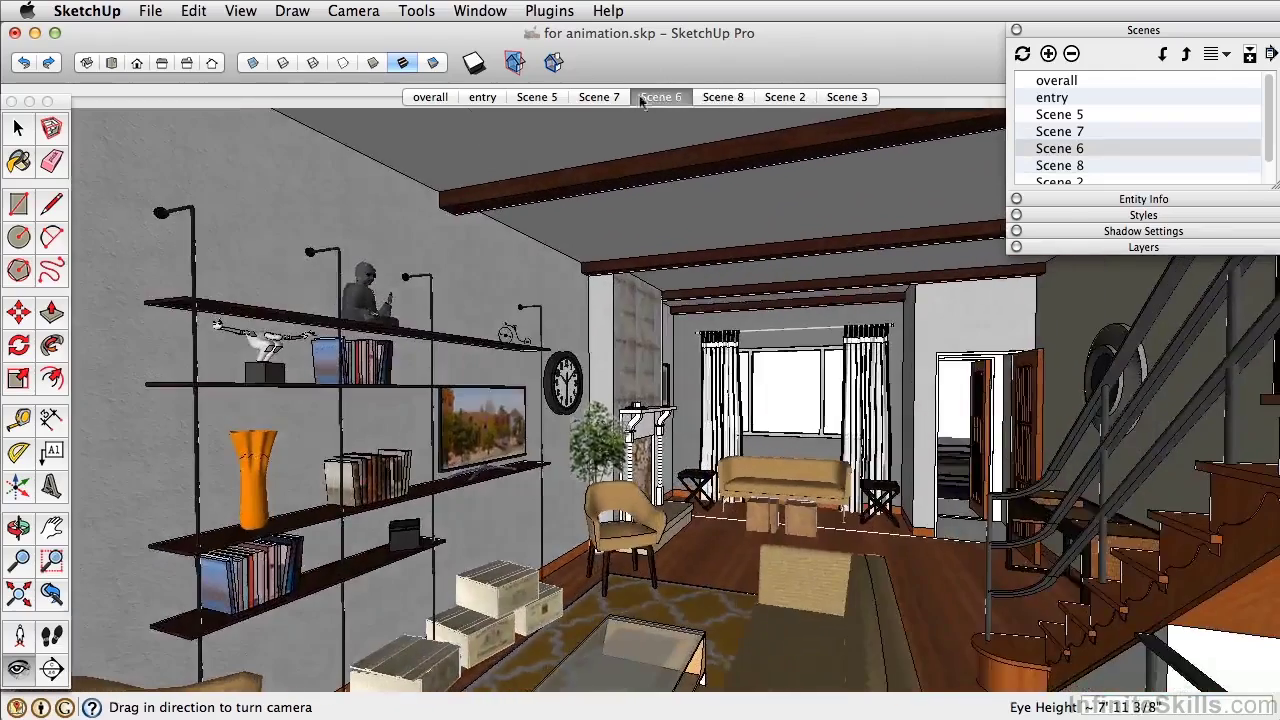
click(617, 100)
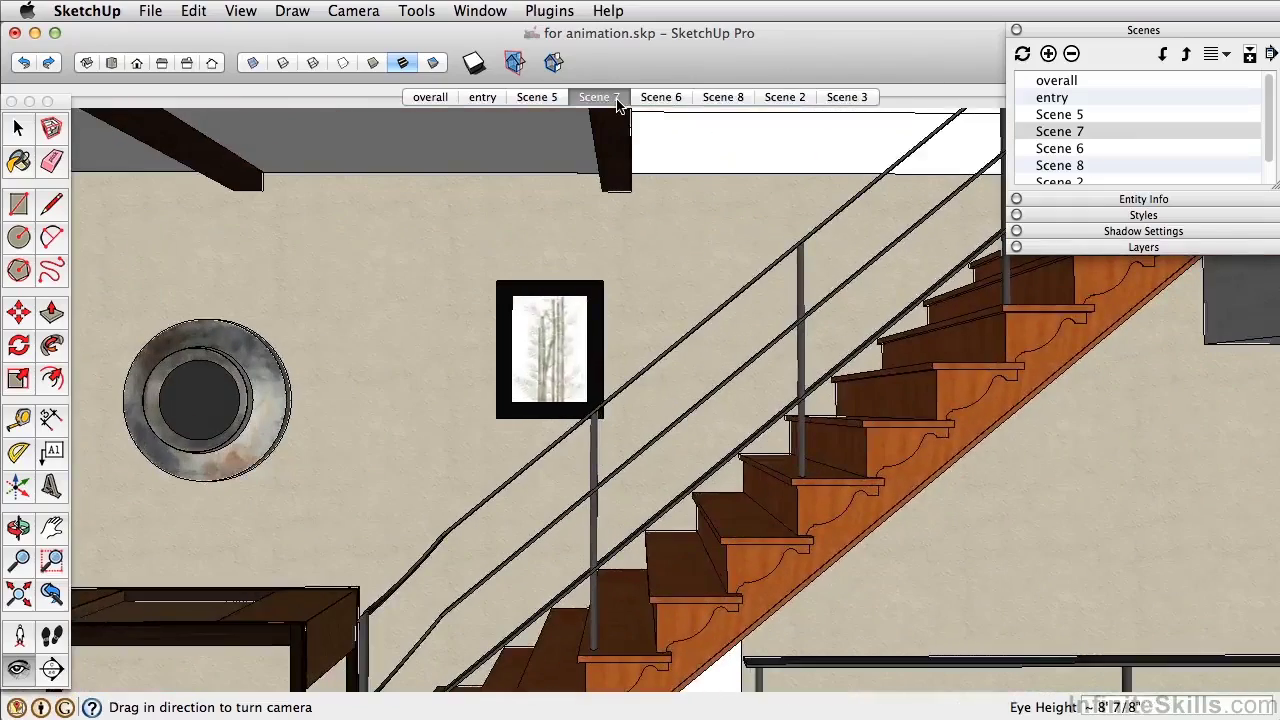
click(517, 97)
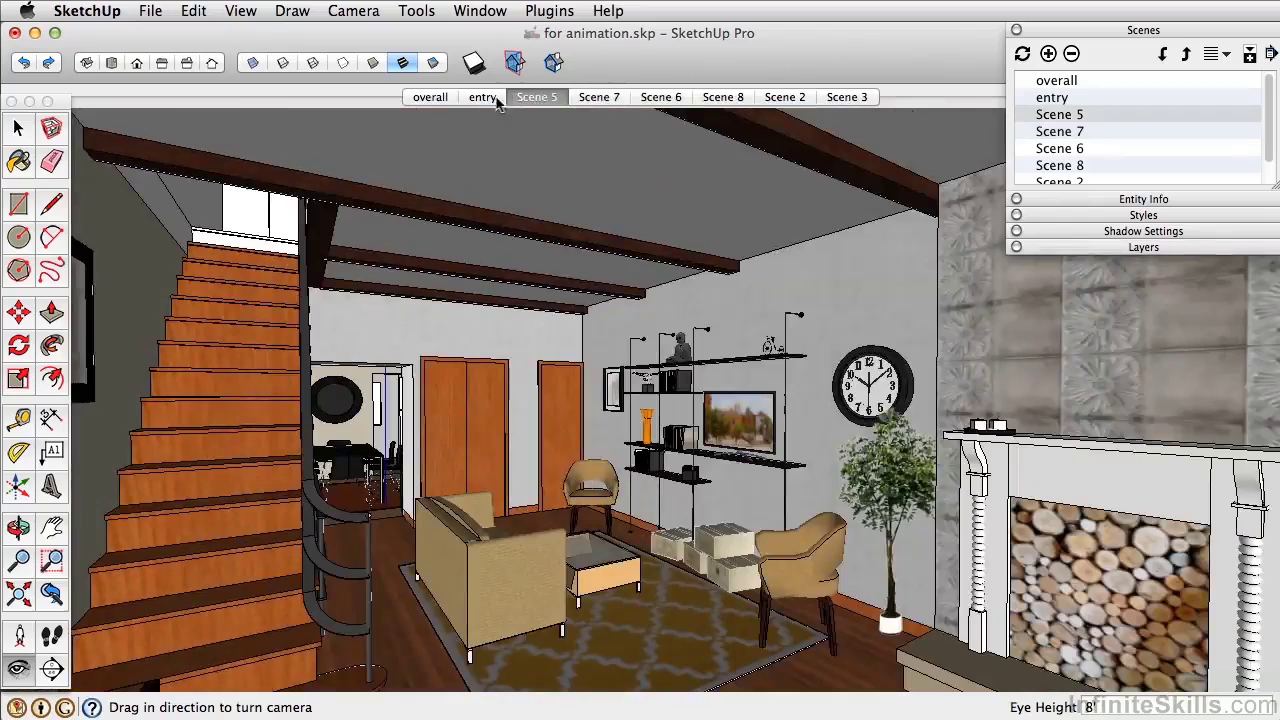
click(494, 99)
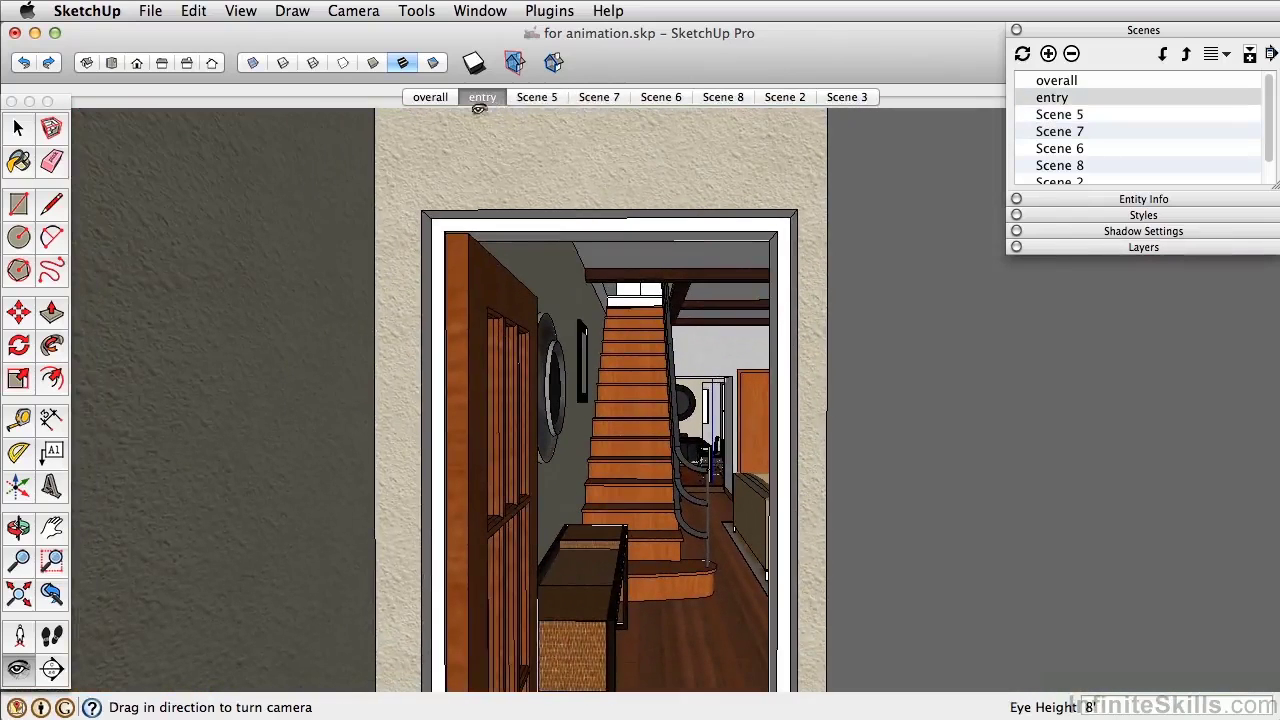
right_click(481, 97)
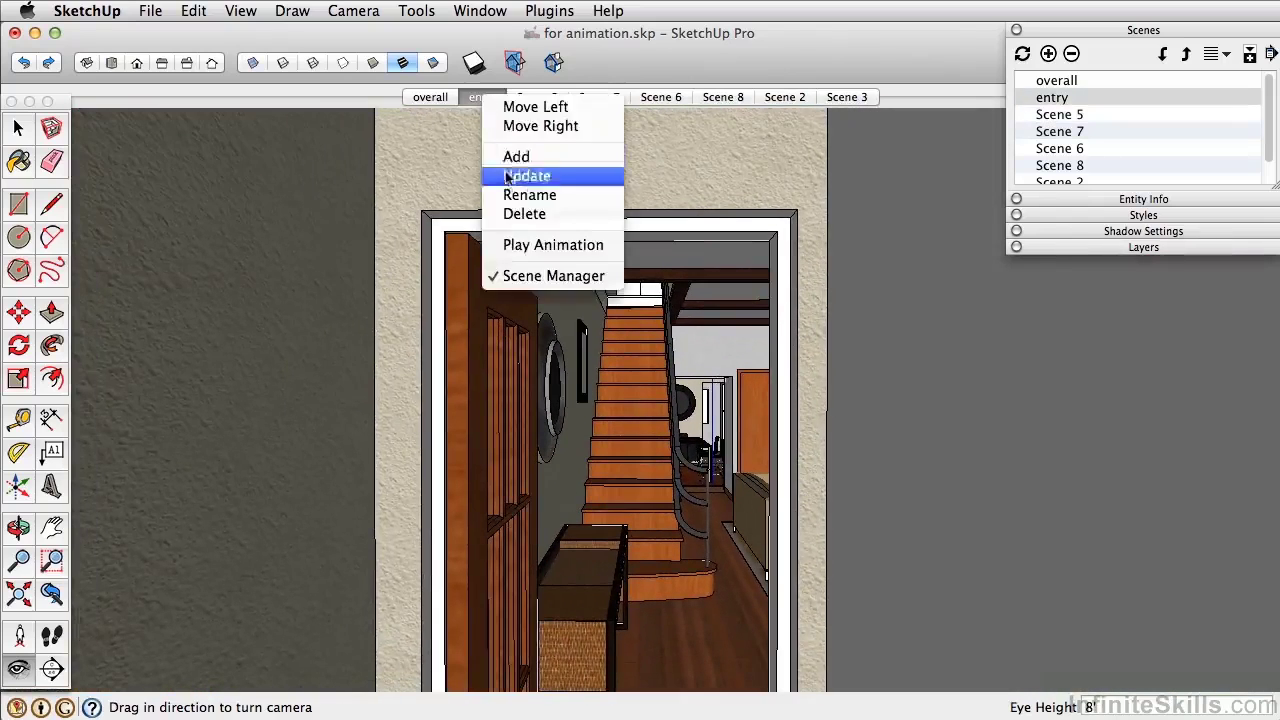
click(508, 174)
- Preview Scene 5, Scene 7 and Scene 6, ending on Scene 8
click(534, 98)
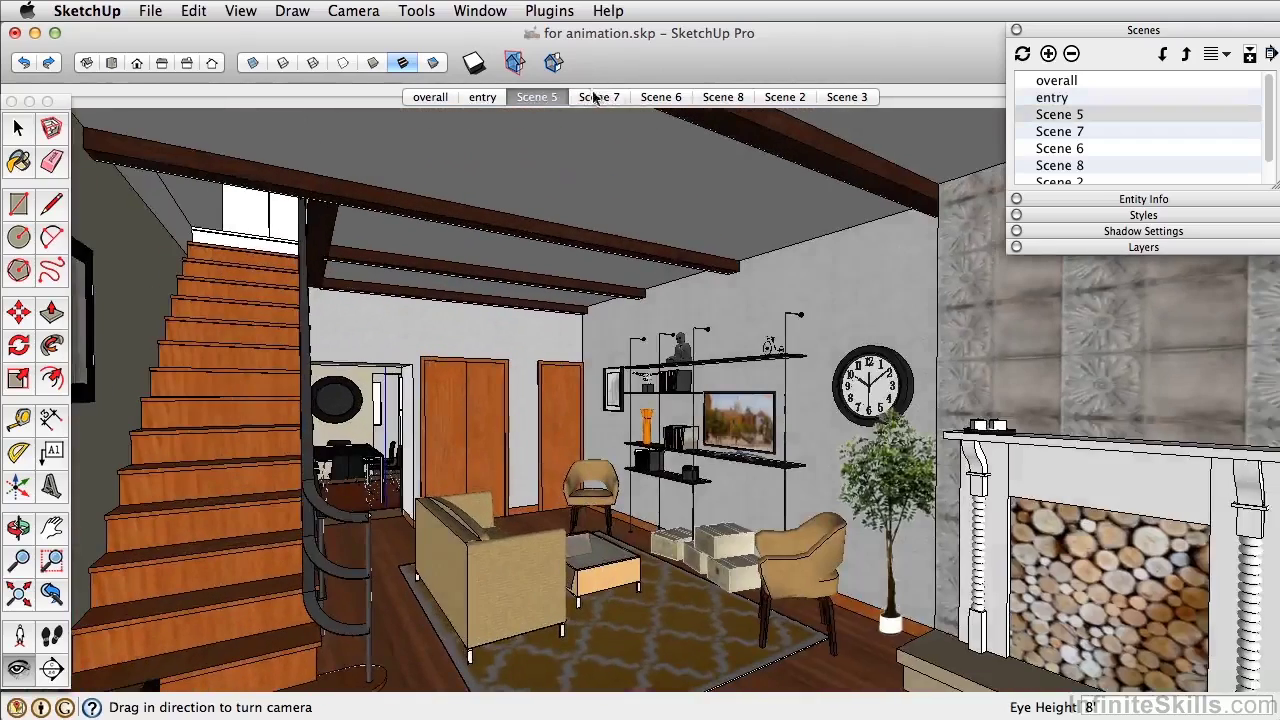
click(596, 97)
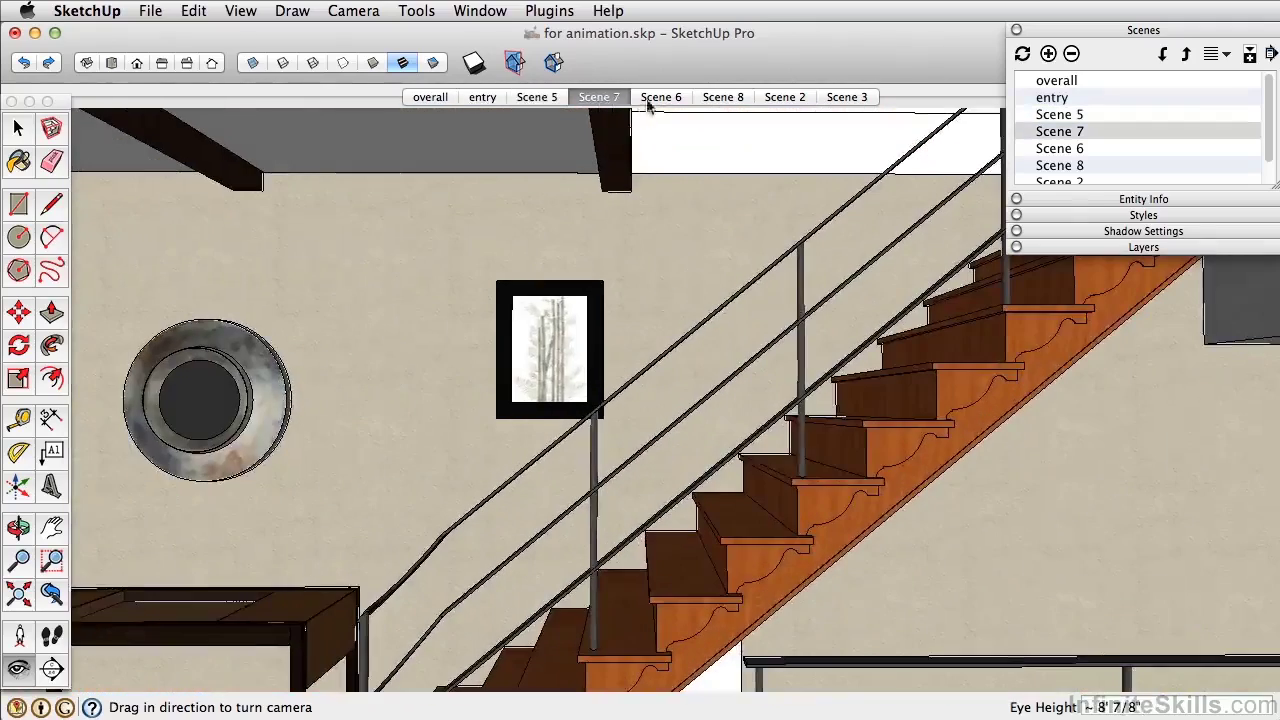
click(671, 97)
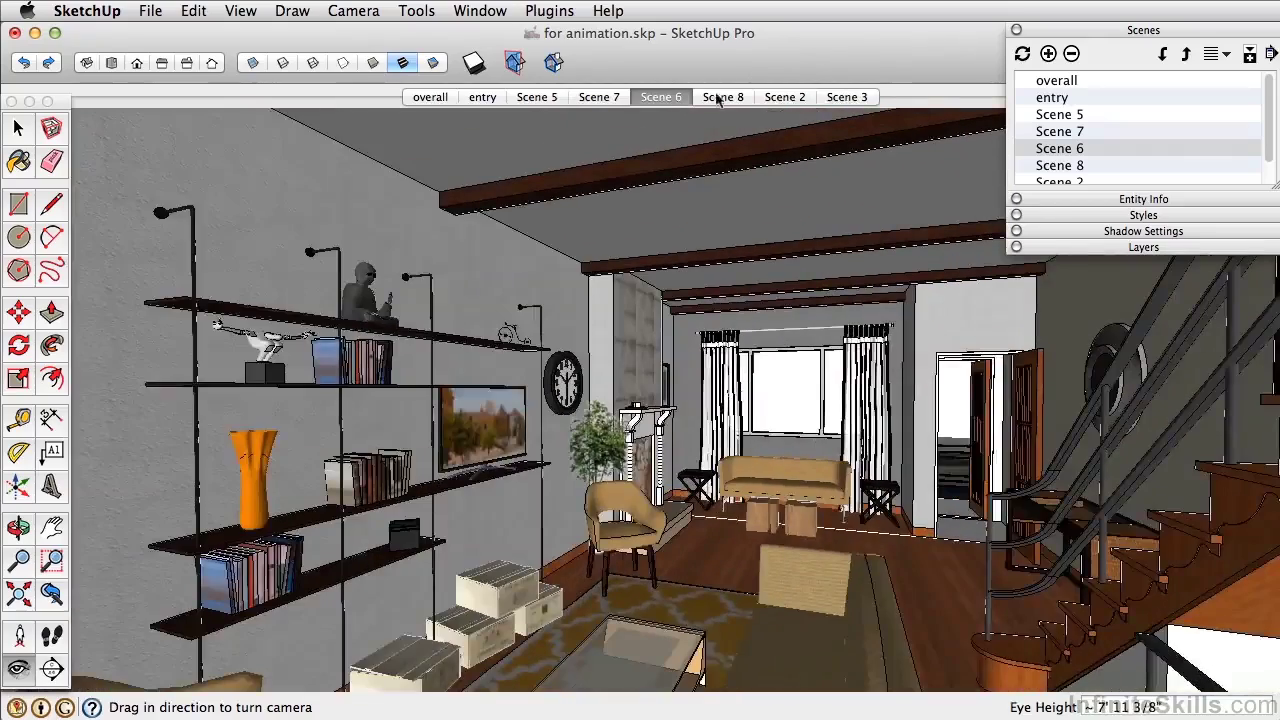
click(720, 97)
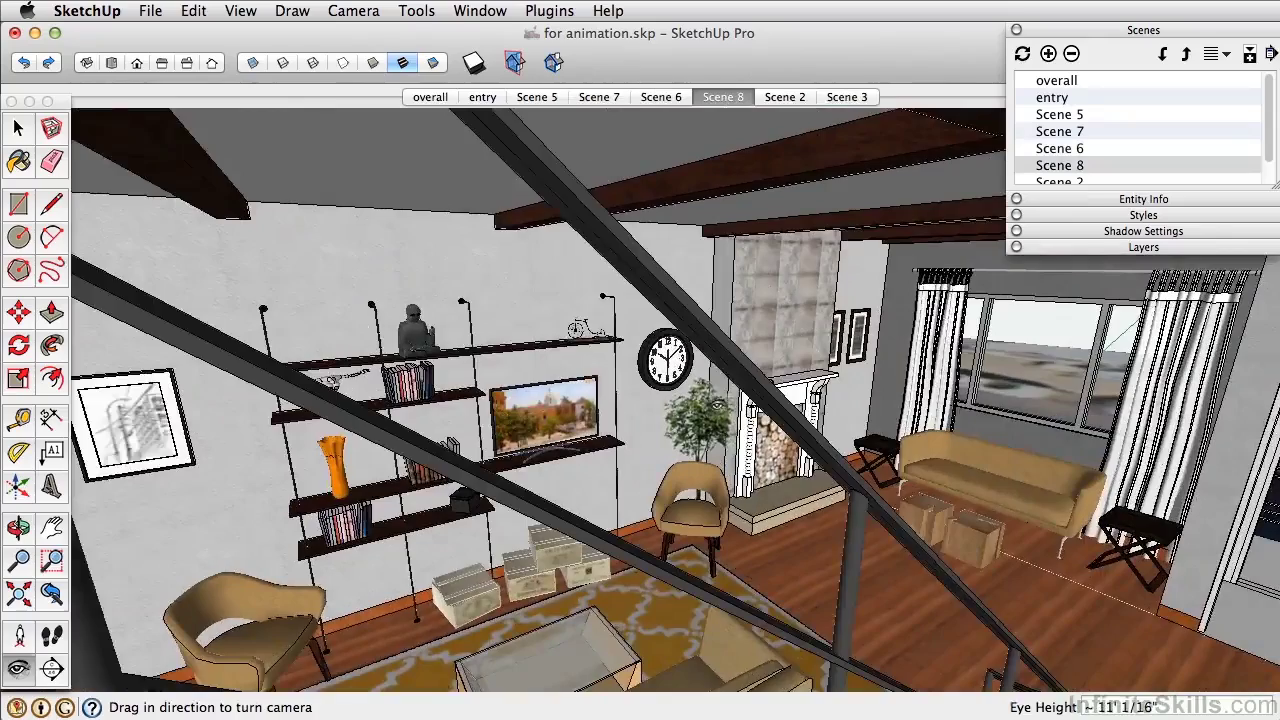
- Save a higher camera into Scene 8 and check the transition from Scene 6
key(o)
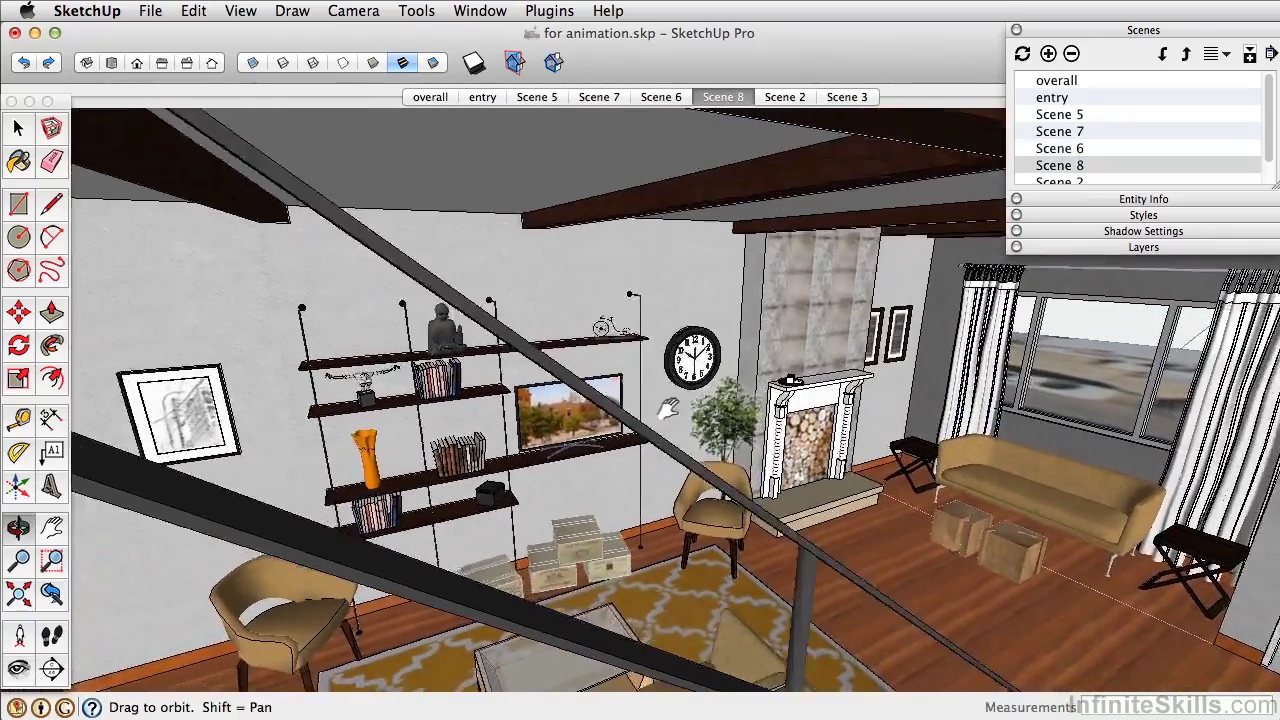
key(l)
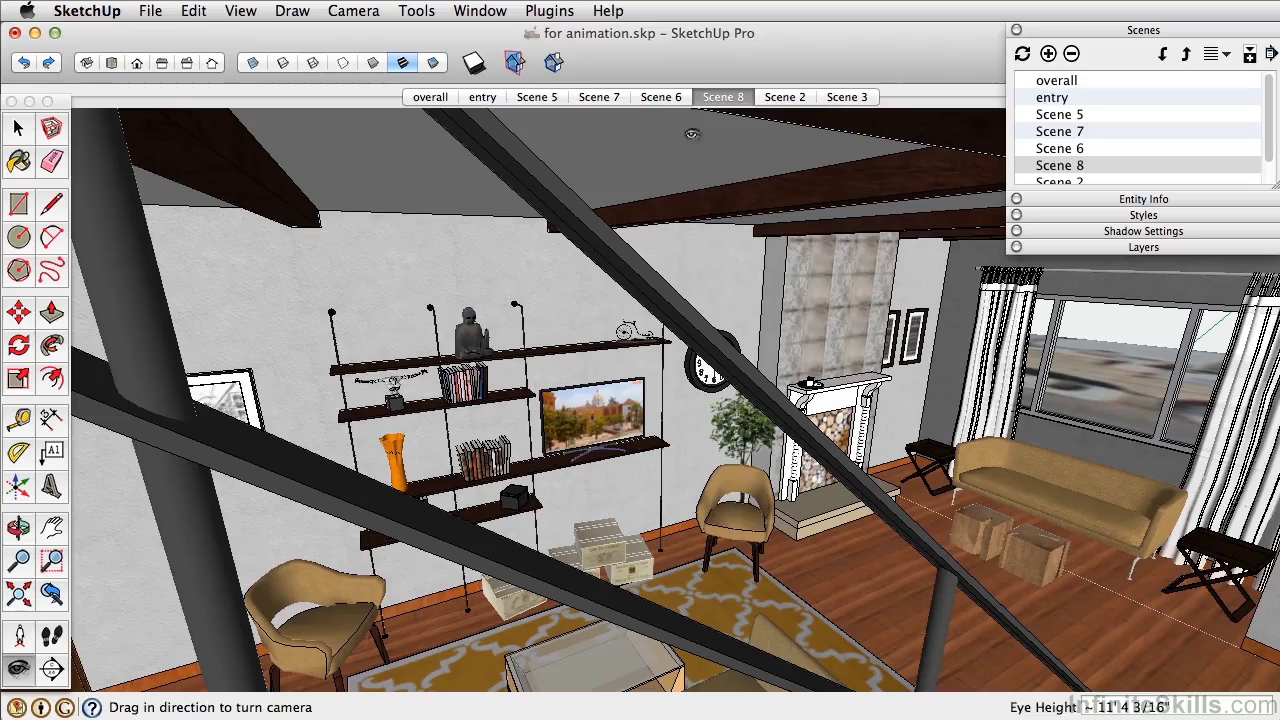
right_click(714, 114)
key(Down)
key(Down)
key(Down)
key(Down)
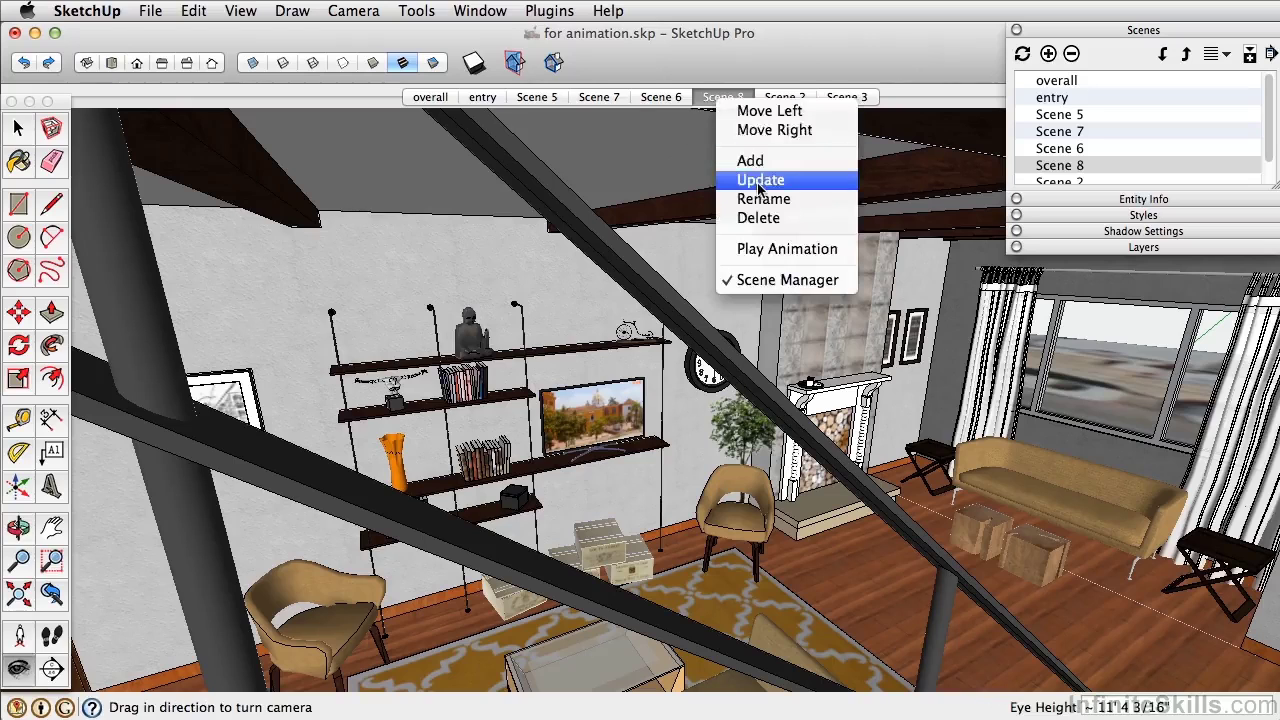
key(Return)
click(668, 98)
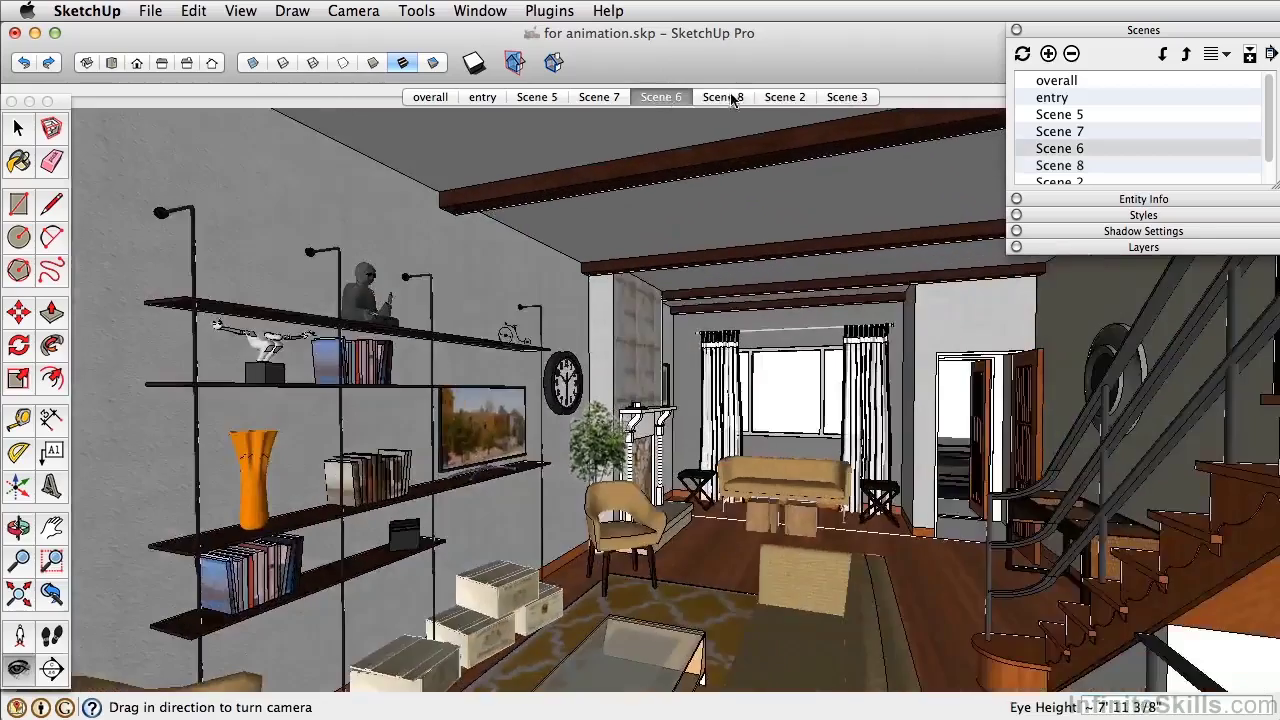
click(731, 98)
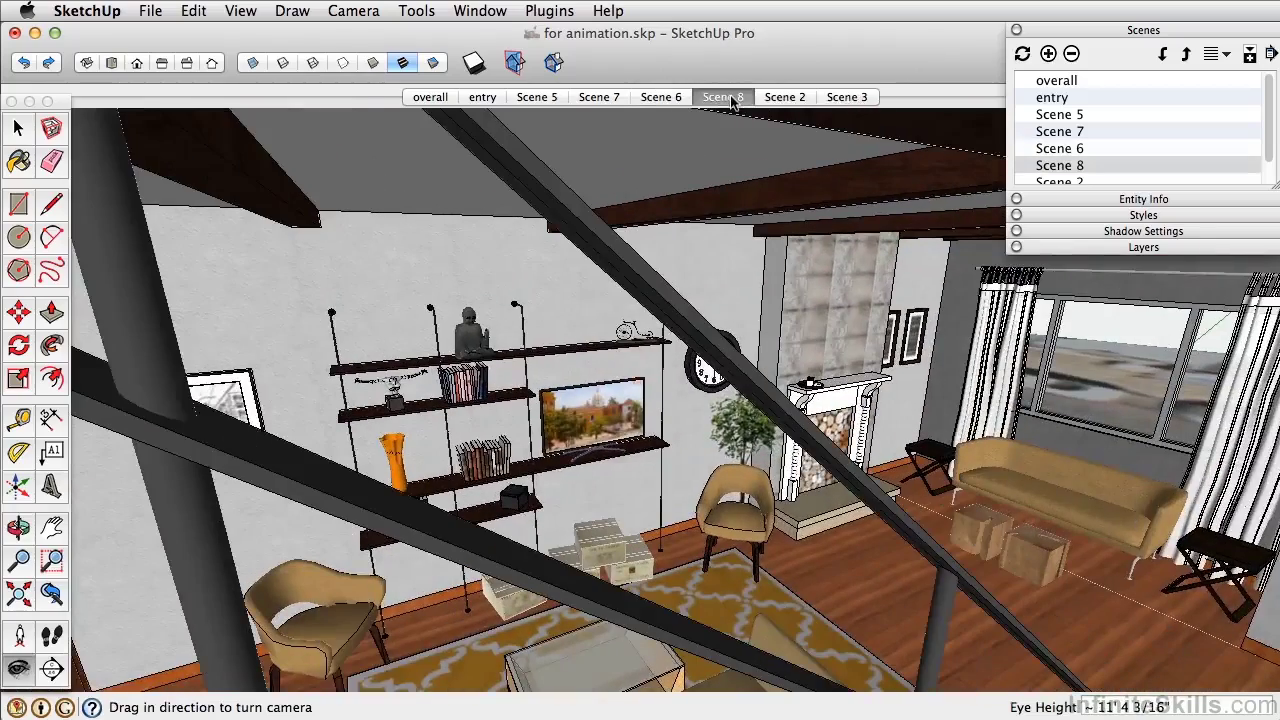
- Orbit and zoom in over the living room, update Scene 8, and preview the Scene 6–8 transition
middle_drag(640, 400, 485, 392)
key(z)
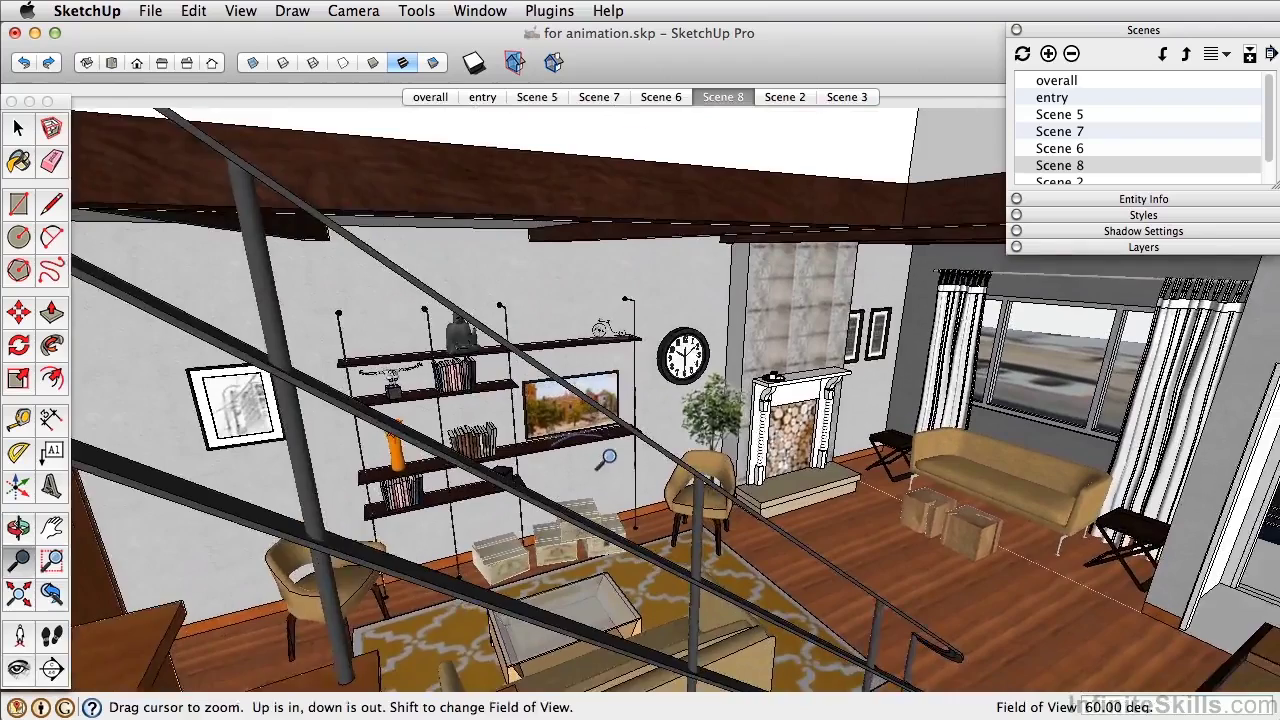
drag(601, 459, 614, 446)
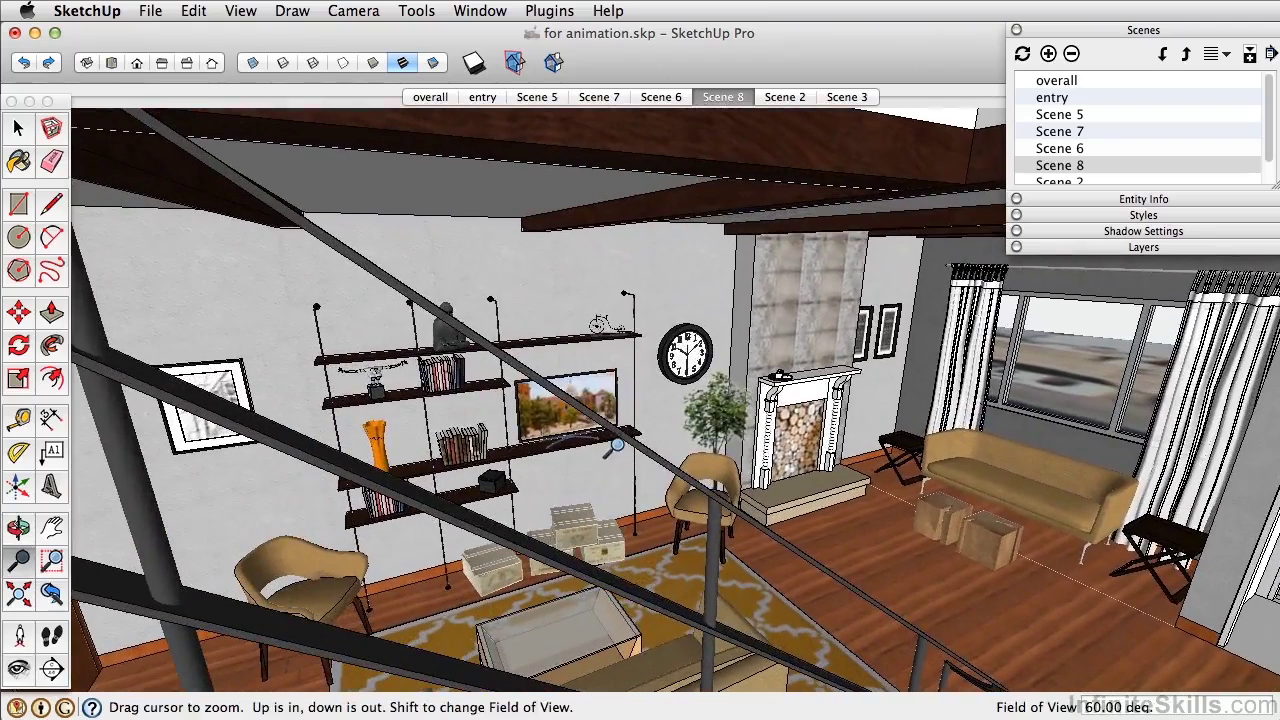
right_click(717, 103)
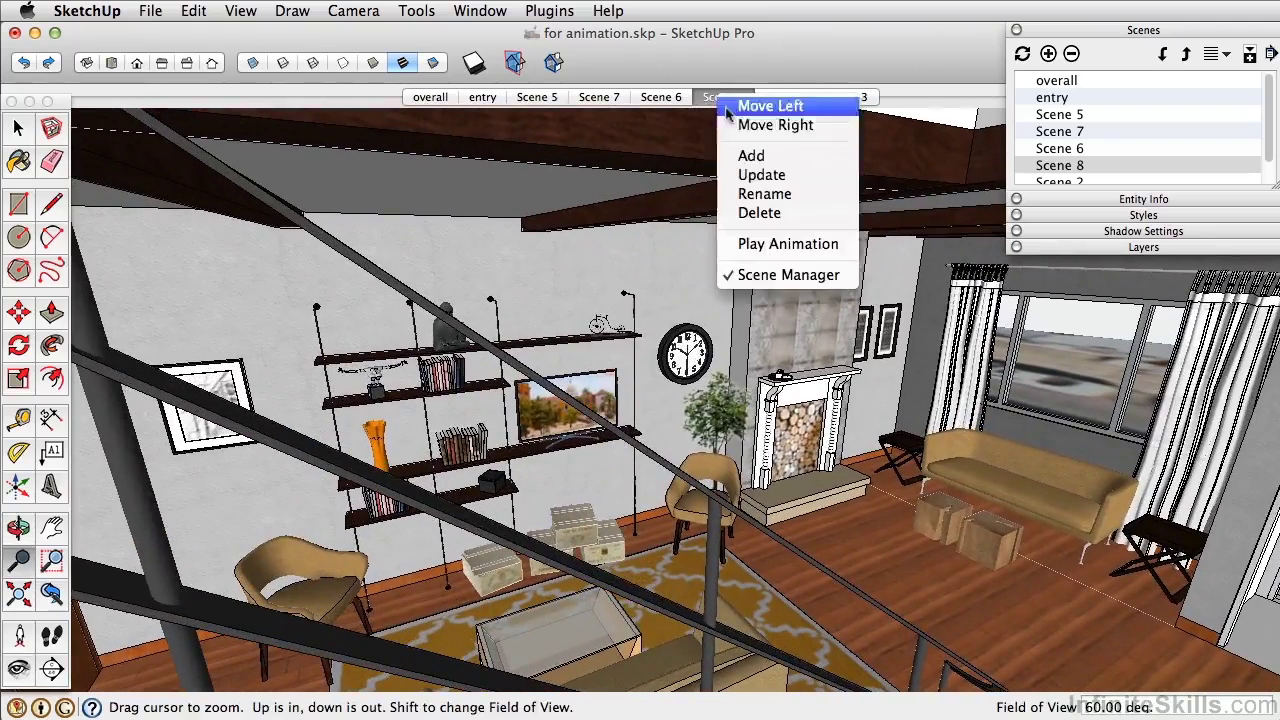
click(750, 172)
click(670, 97)
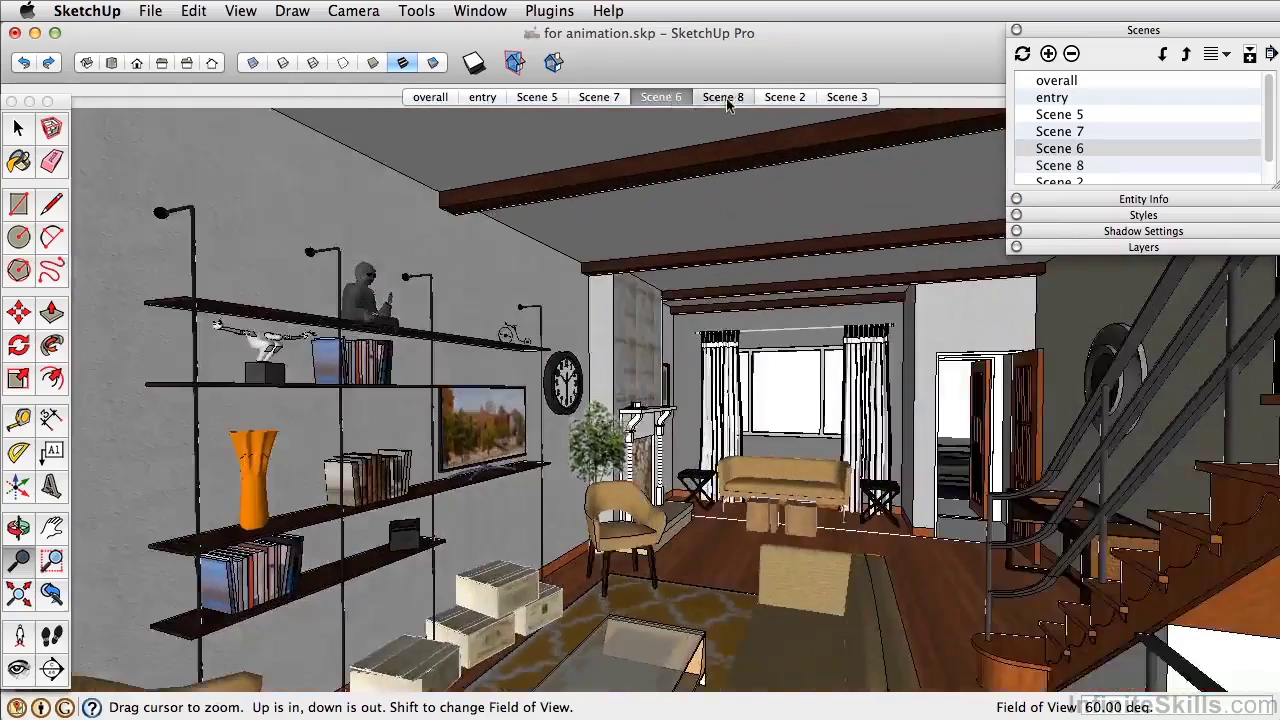
click(726, 98)
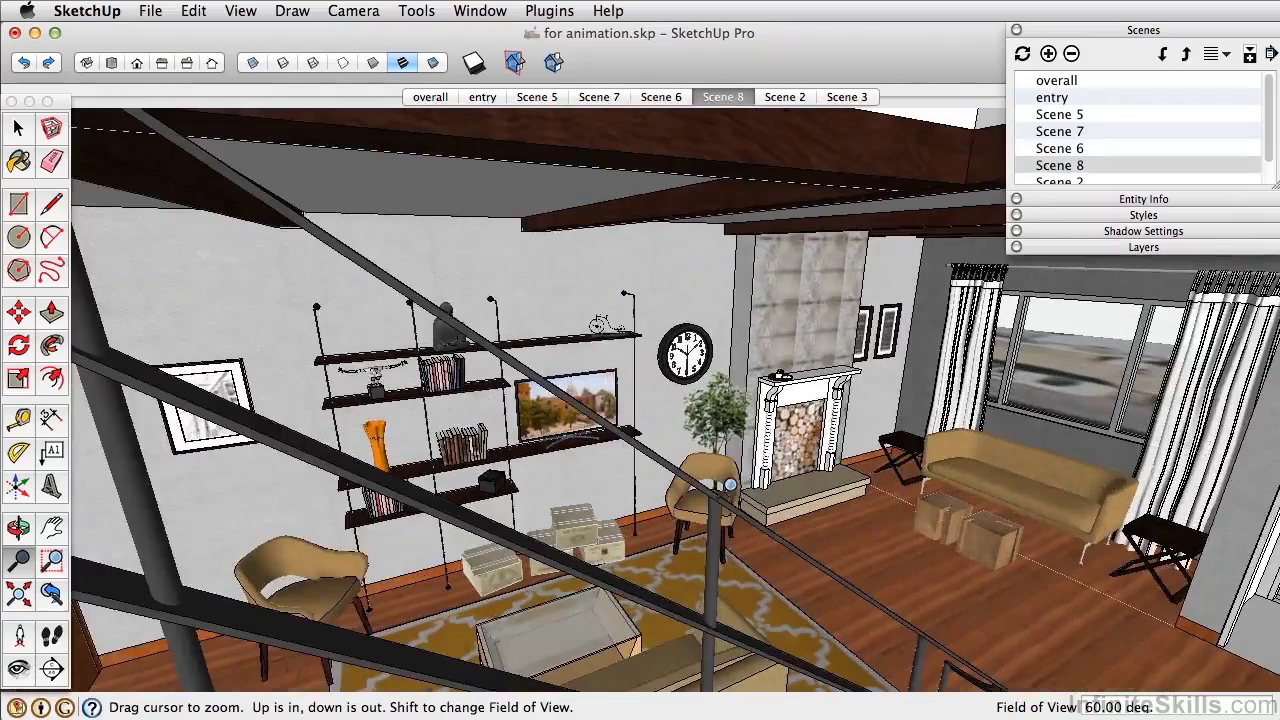
- Level the Scene 8 camera and tilt Scene 6 slightly, updating both scenes
middle_drag(730, 484, 733, 477)
right_click(735, 97)
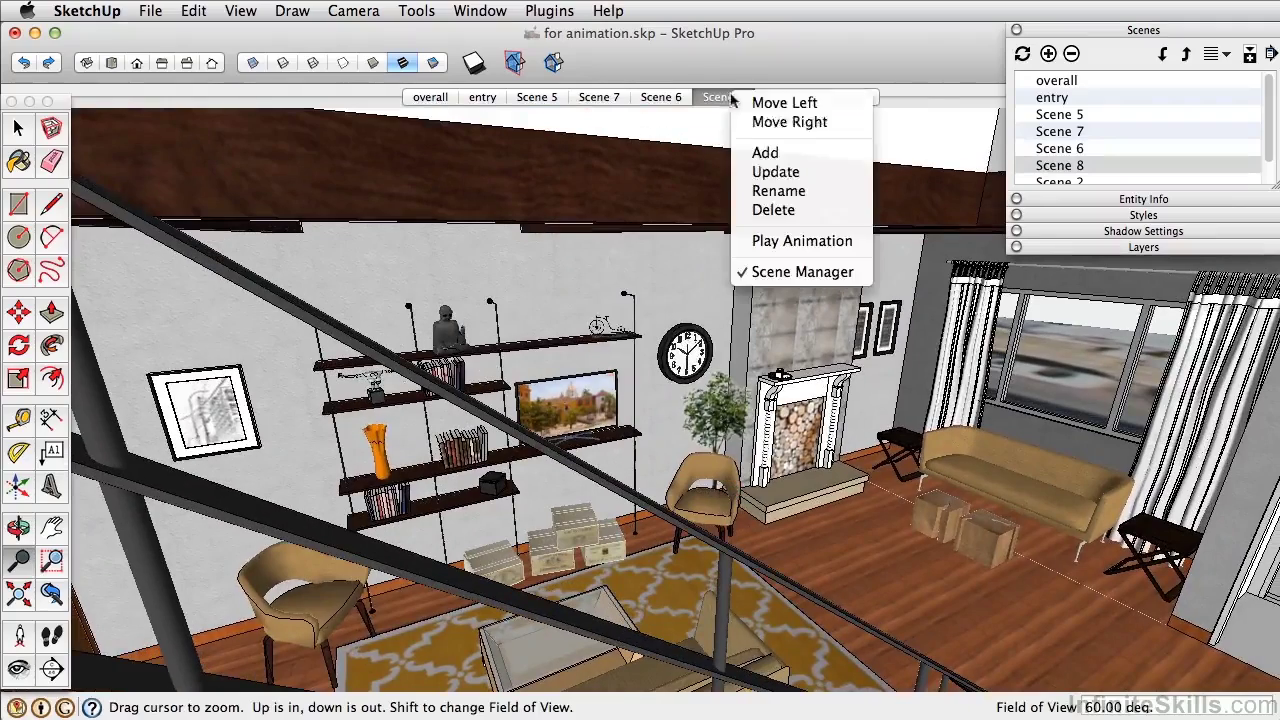
click(757, 171)
click(670, 97)
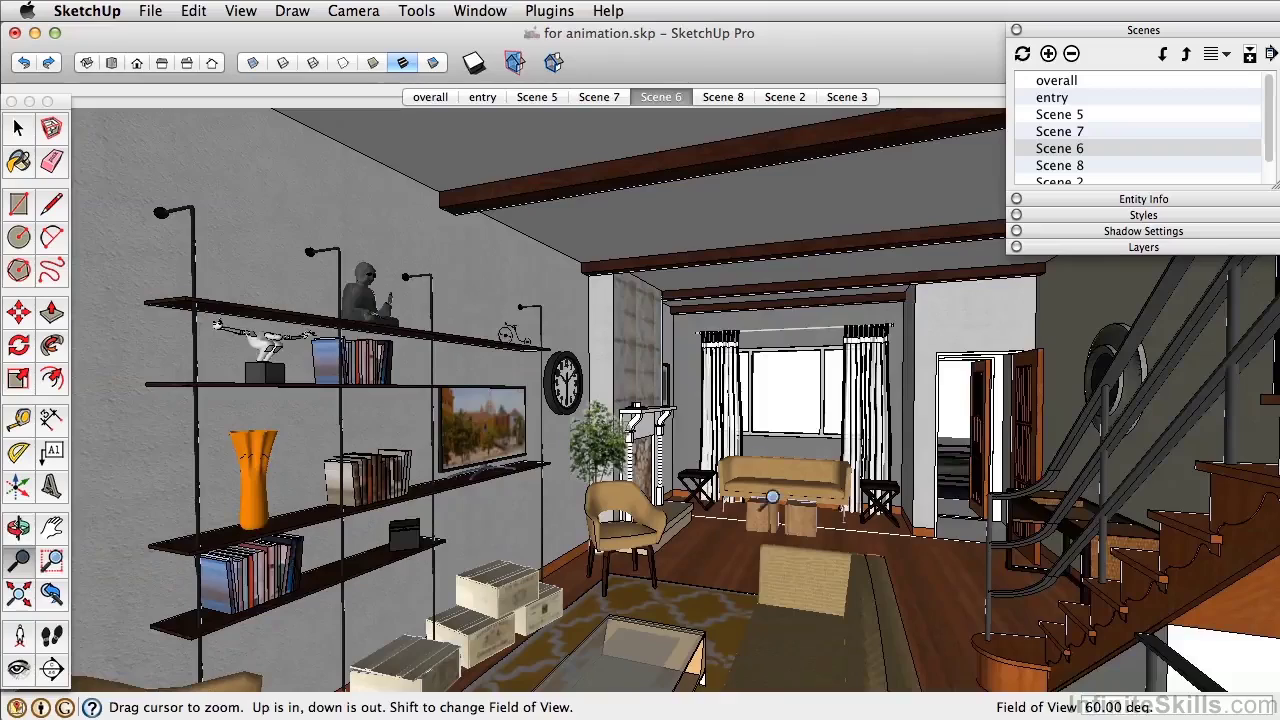
middle_drag(772, 497, 760, 421)
right_click(646, 108)
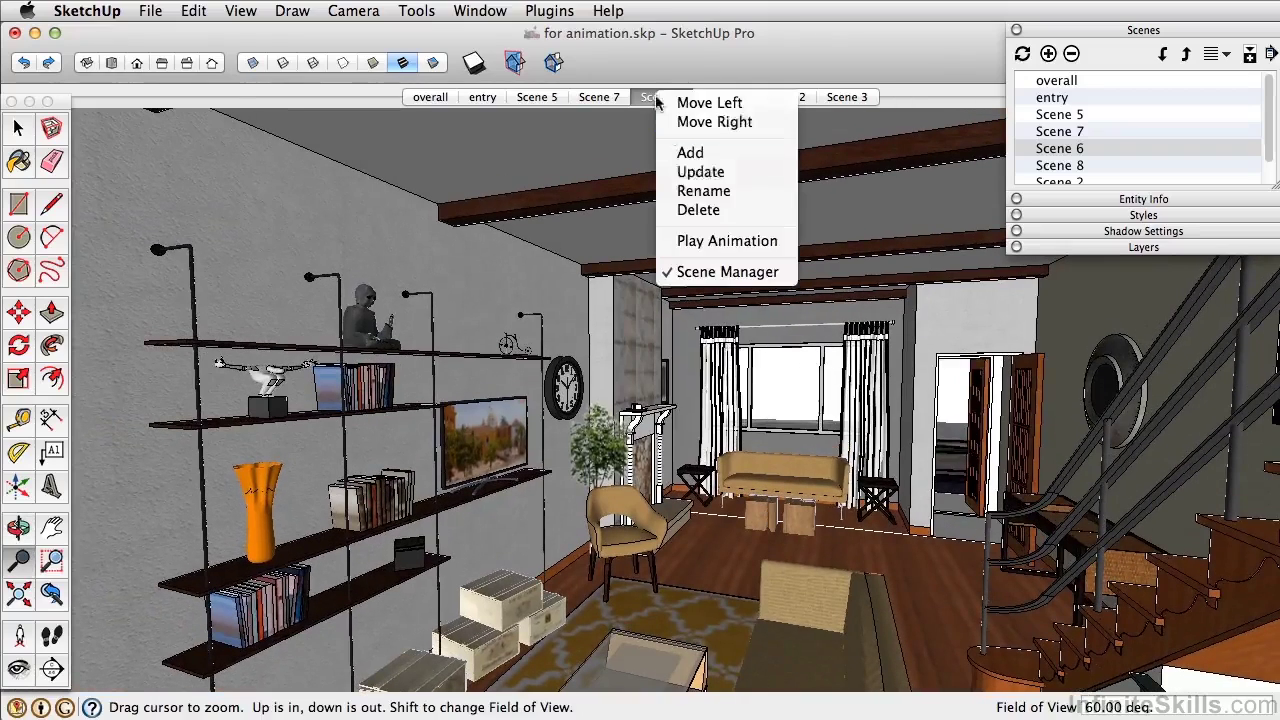
click(681, 171)
- Nudge and turn the Scene 8 camera right and down, then update Scene 8
click(722, 96)
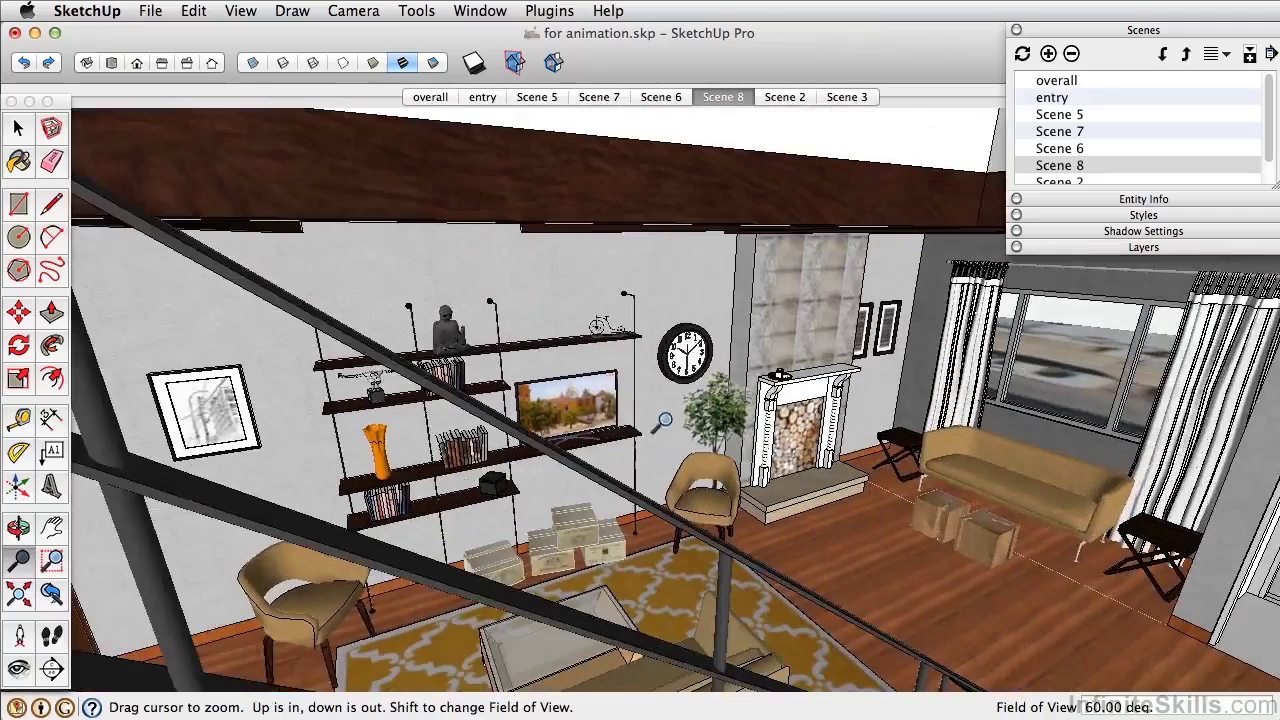
middle_drag(660, 424, 666, 432)
scroll(667, 430, up, 1)
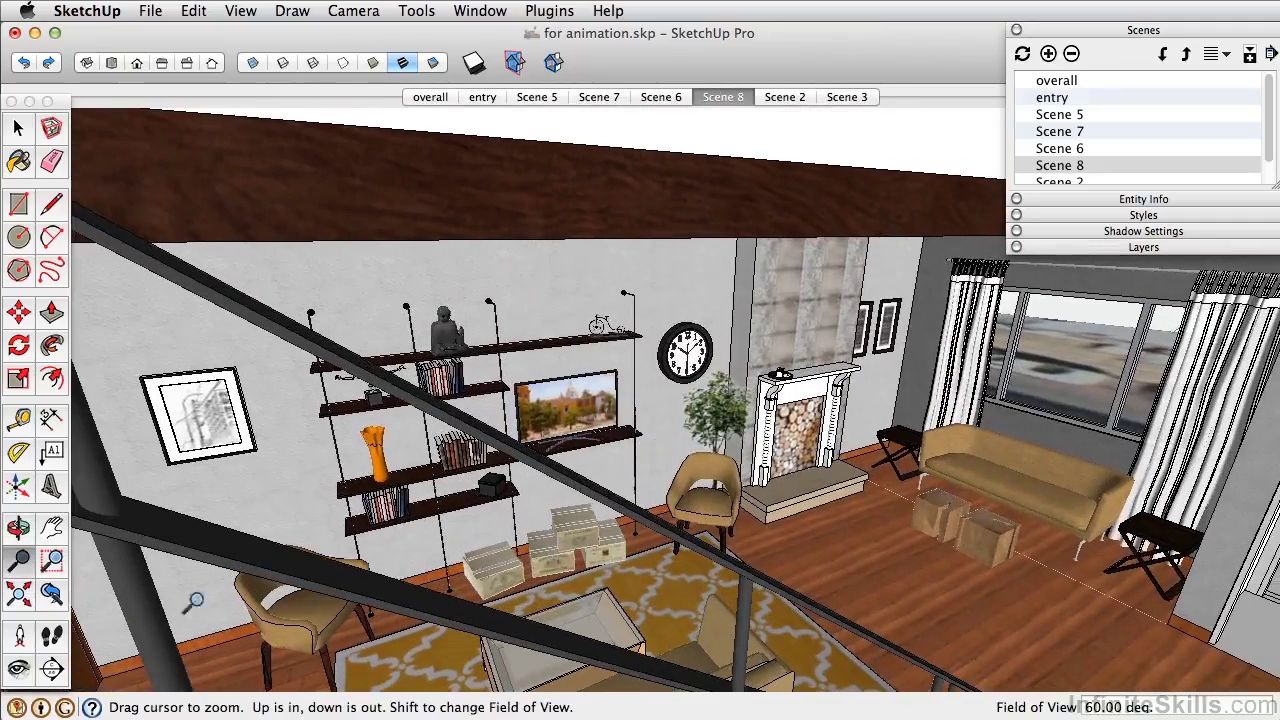
click(18, 668)
drag(728, 573, 780, 518)
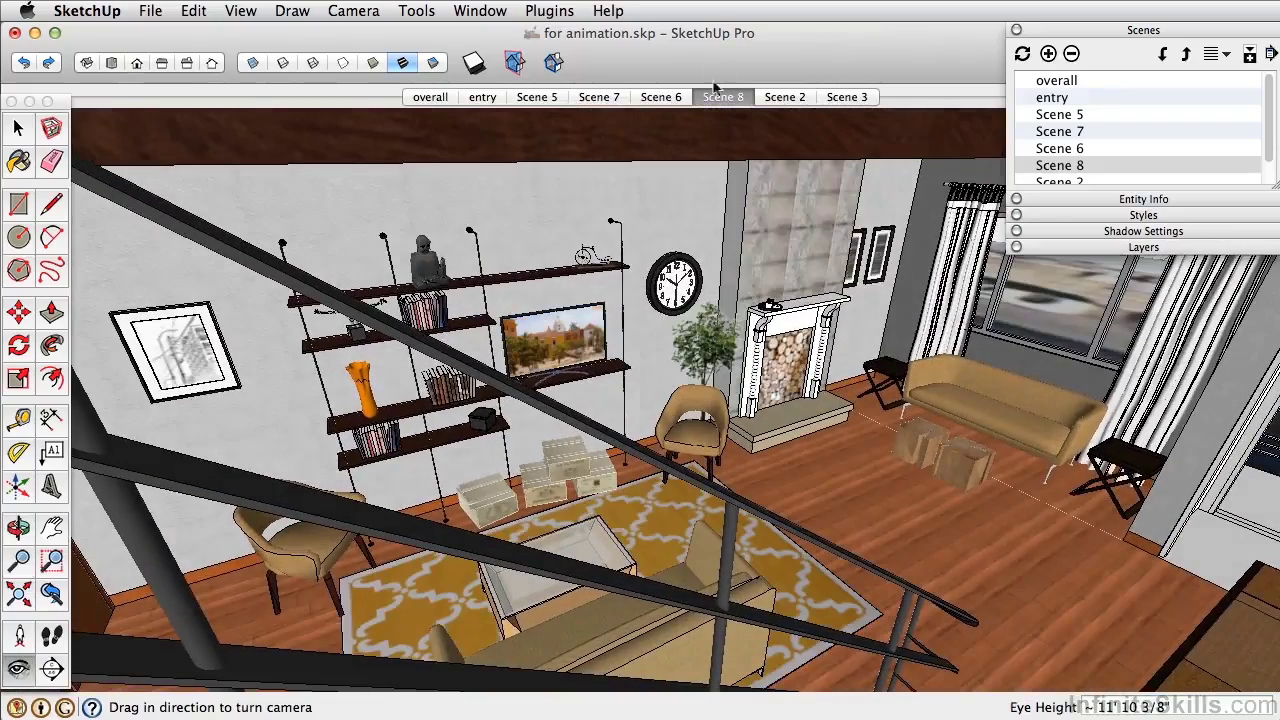
right_click(717, 100)
click(740, 175)
- Preview the Scene 6–8 move, turn Scene 8 slightly left and down, and update it
click(672, 104)
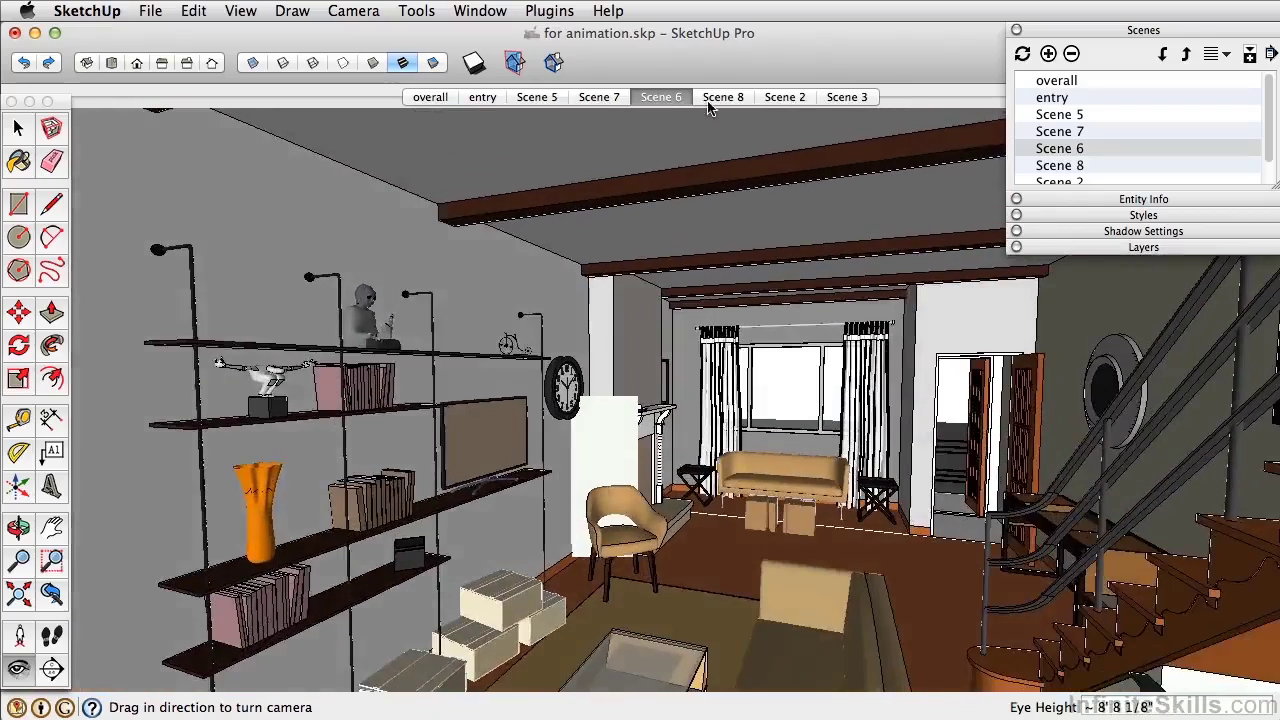
click(718, 98)
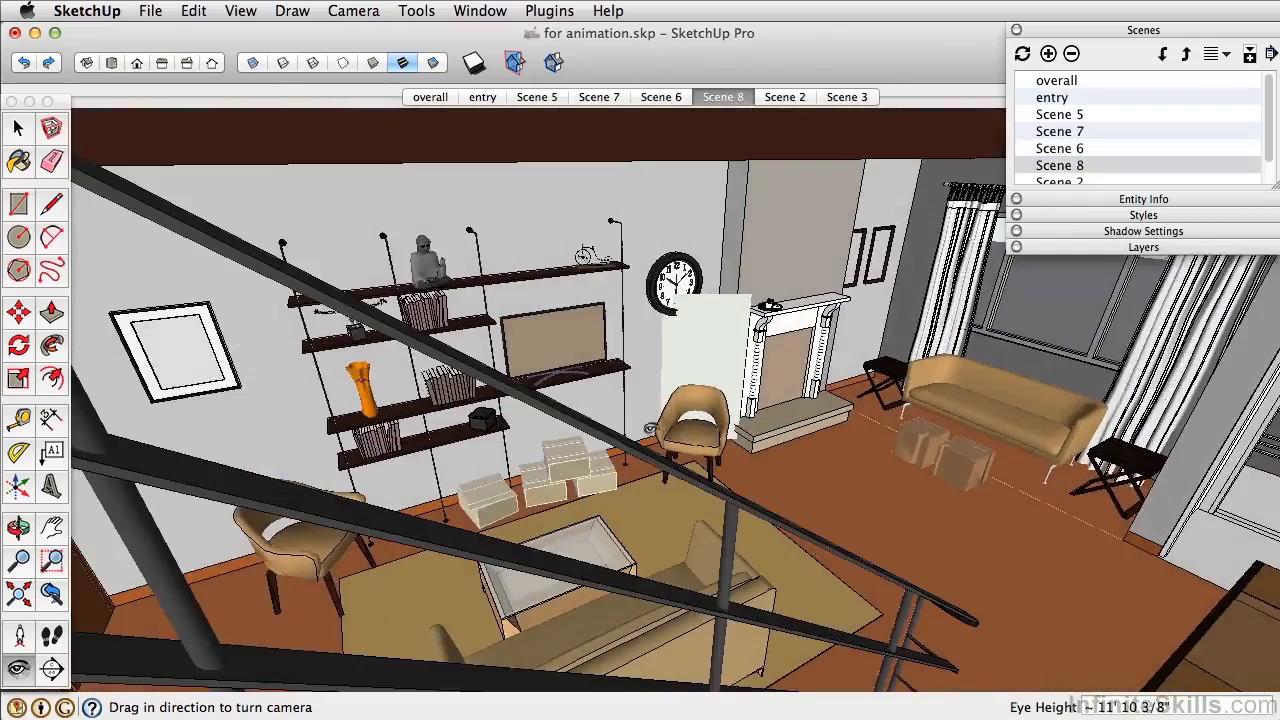
drag(650, 428, 676, 413)
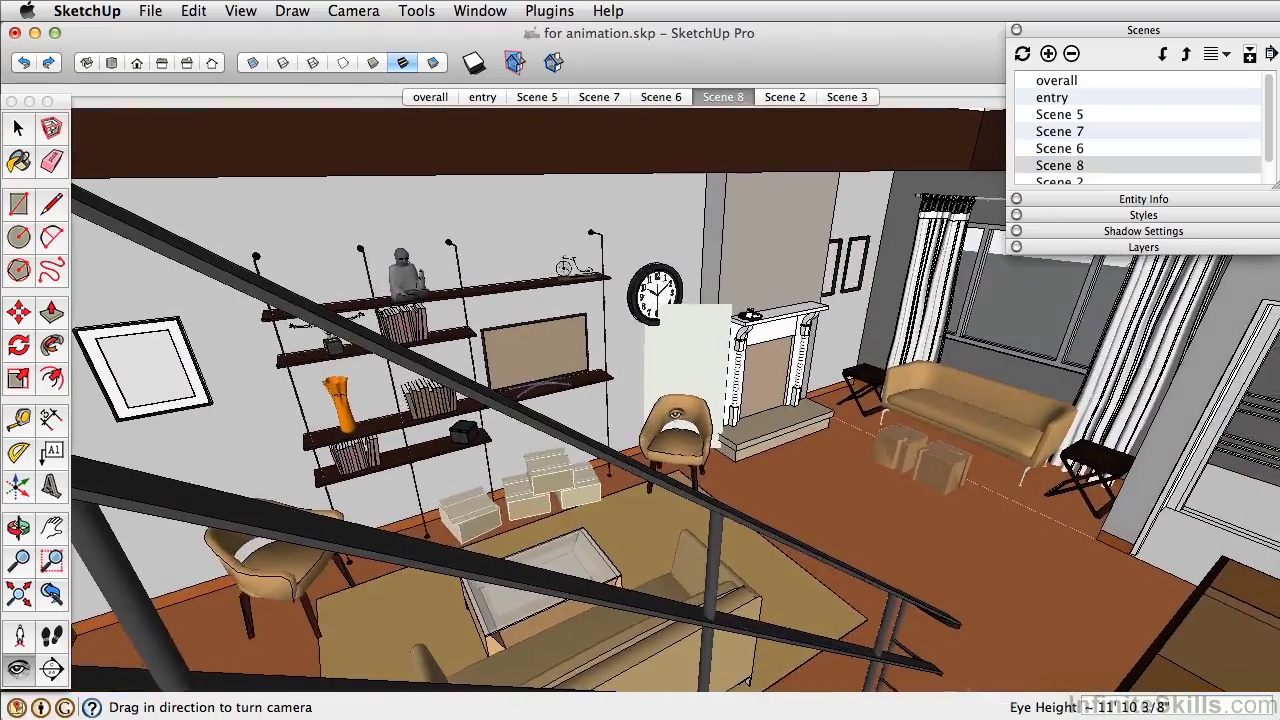
right_click(713, 104)
click(745, 181)
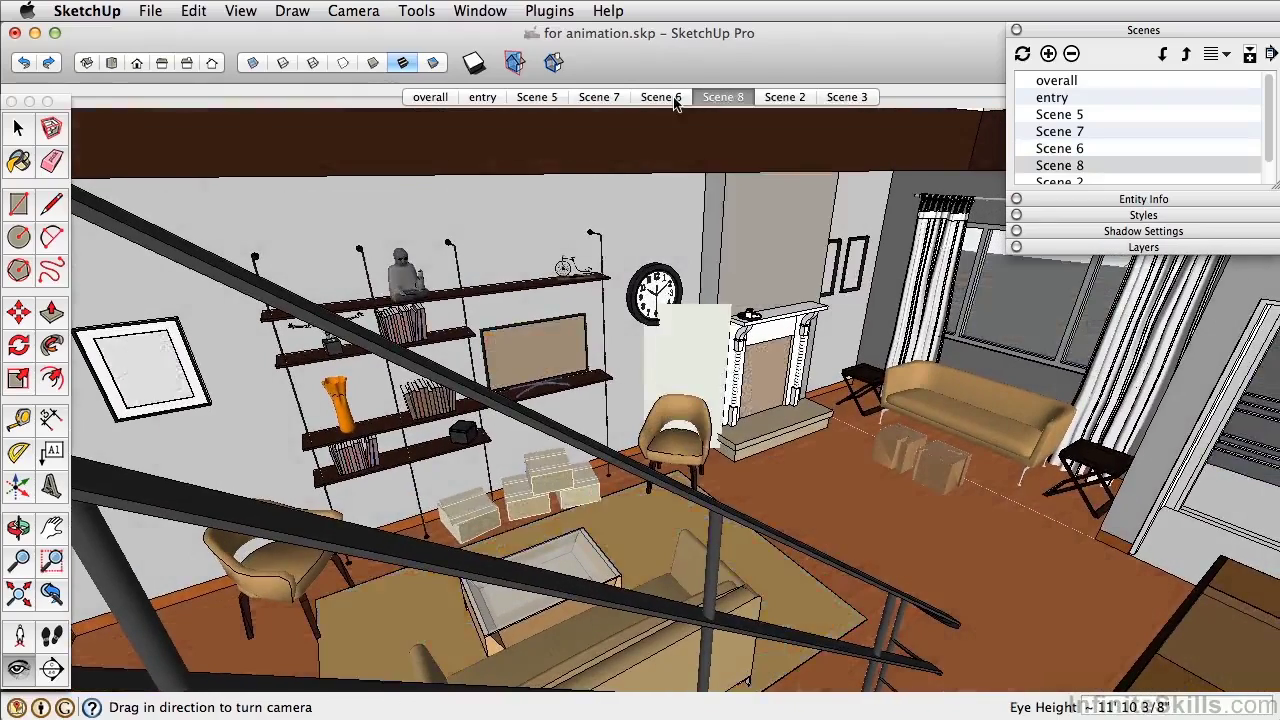
- Update Scene 6 with its current camera and play the transition back to Scene 8
click(668, 98)
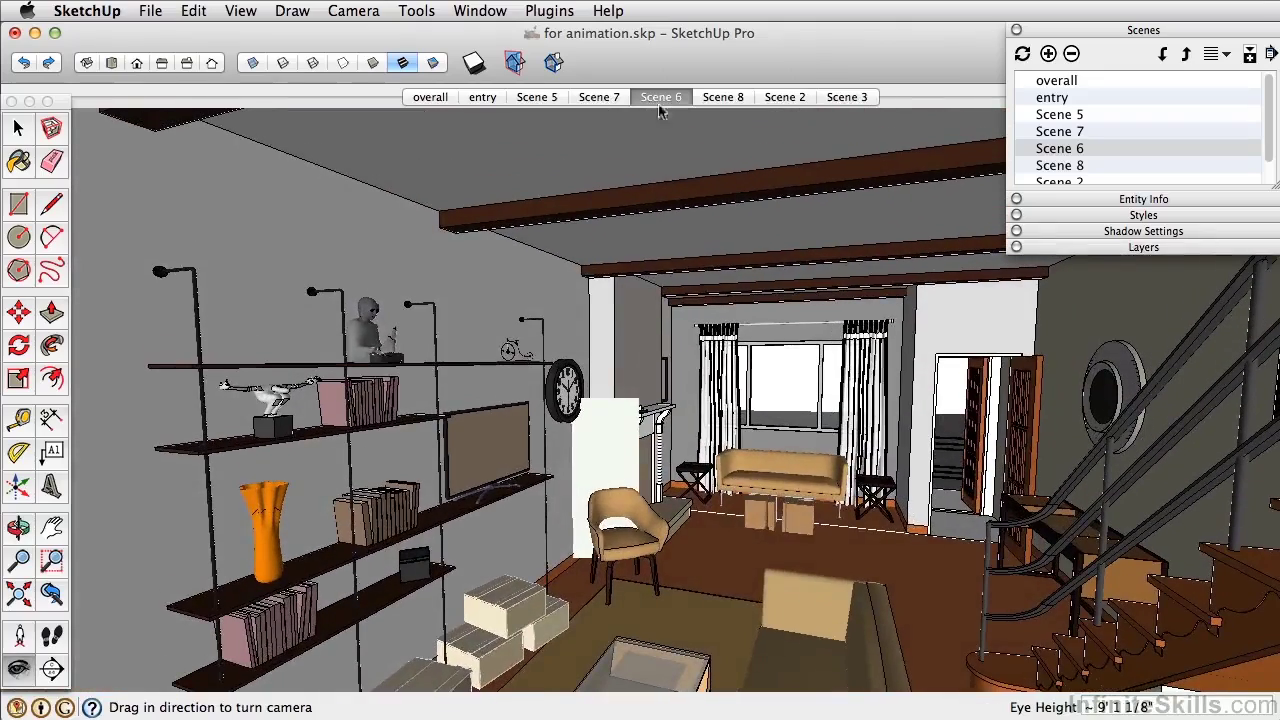
right_click(662, 95)
click(683, 170)
click(722, 99)
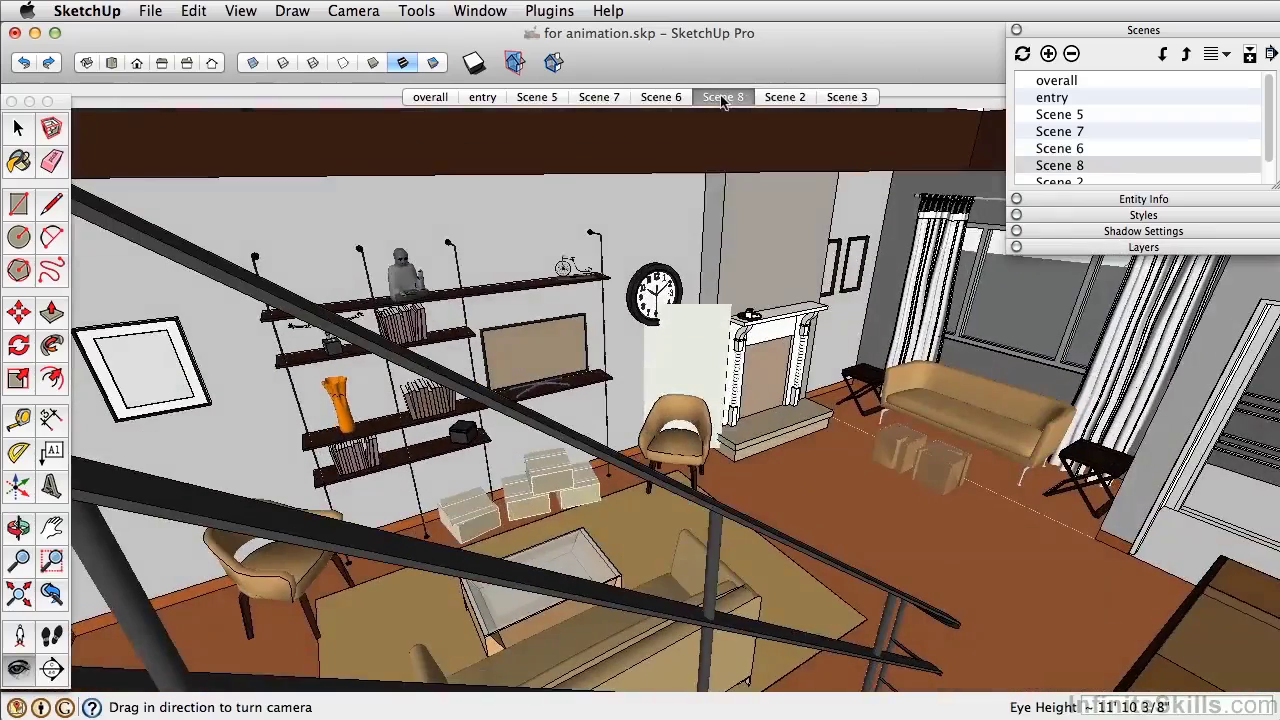